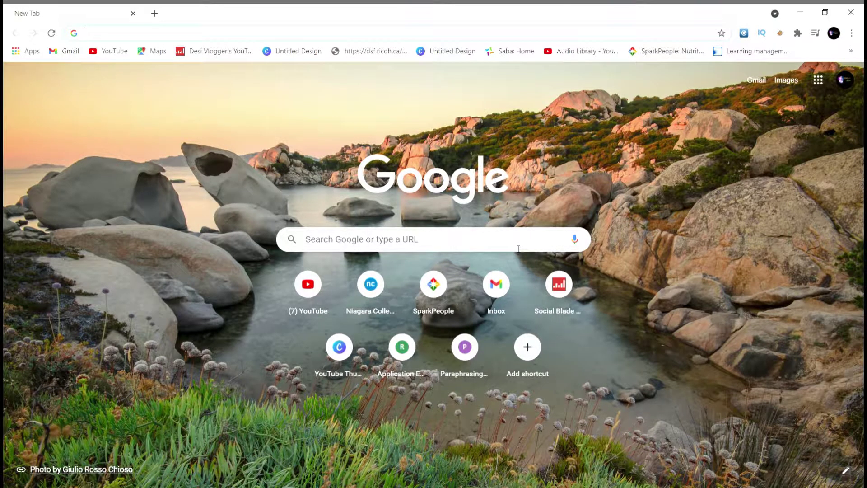
Step: Search the web for 'gc key login' and open the IRCC secure account sign-in result
click(518, 248)
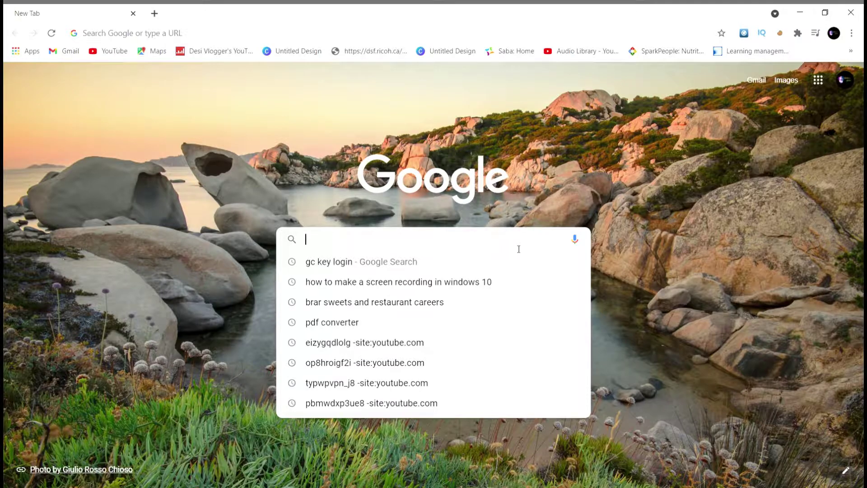
text(gc)
key(Return)
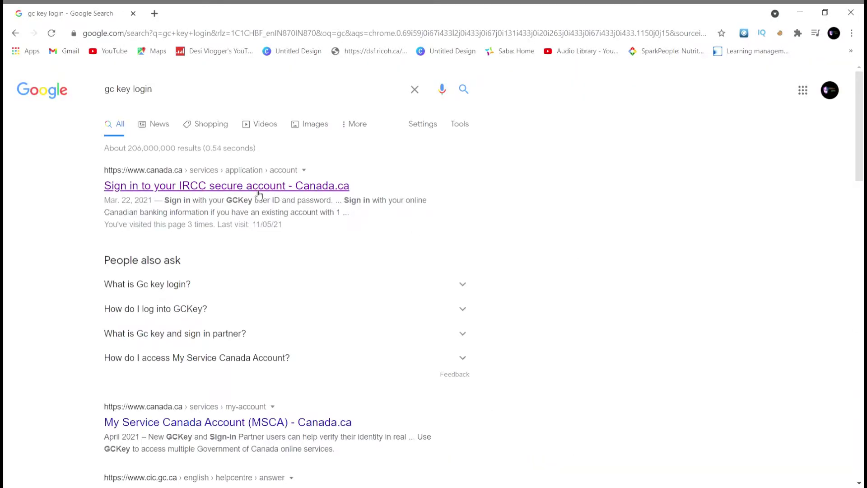
click(259, 192)
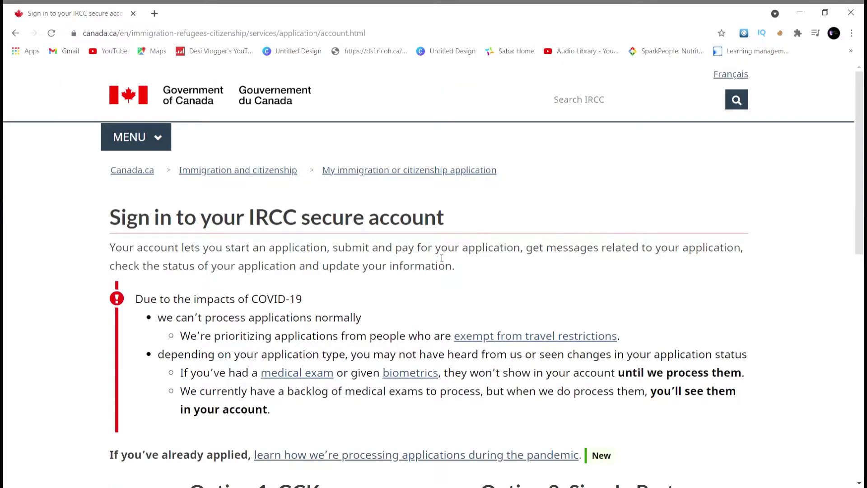
Step: Go to the IRCC account registration page and choose Register with GCKey
scroll(441, 258, down, 7)
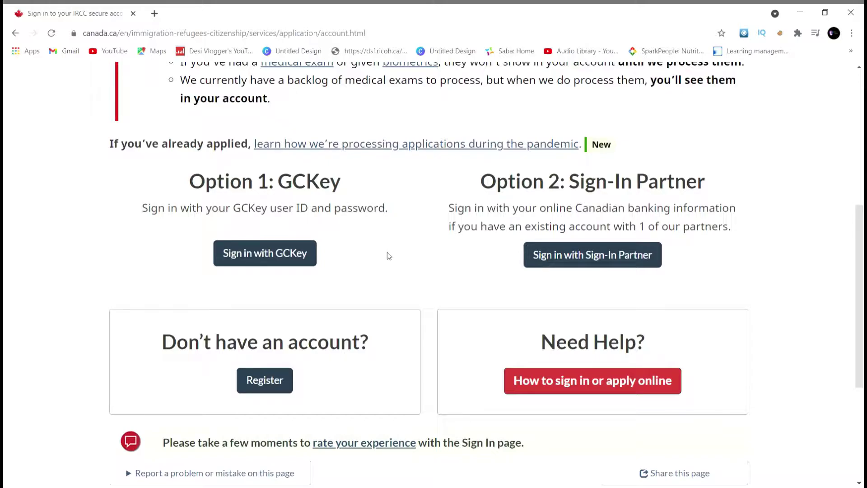
scroll(387, 253, down, 1)
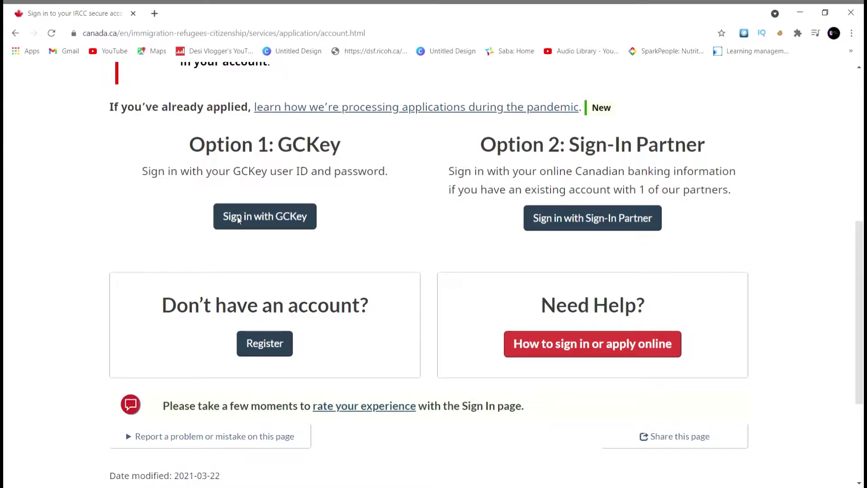
scroll(326, 333, down, 1)
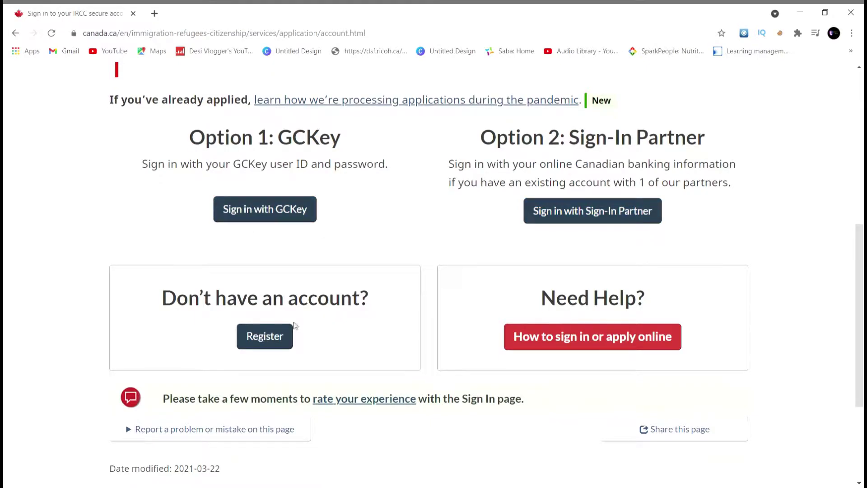
click(273, 345)
scroll(439, 343, down, 5)
scroll(440, 343, down, 10)
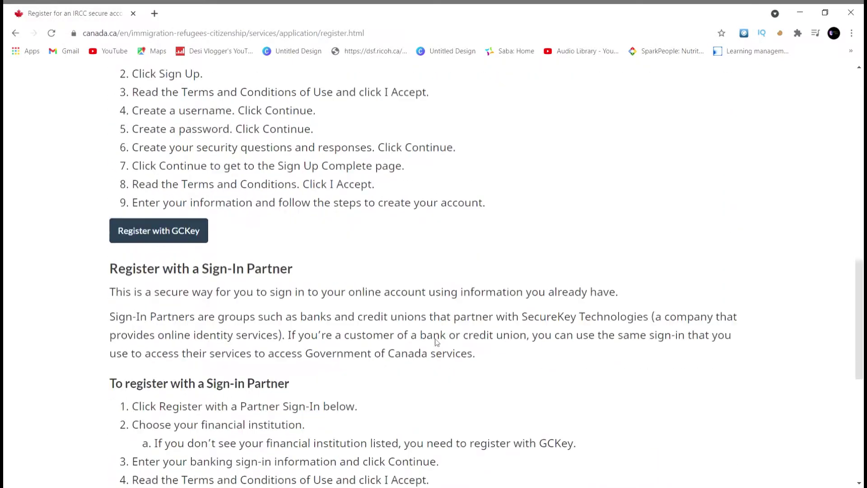
click(145, 209)
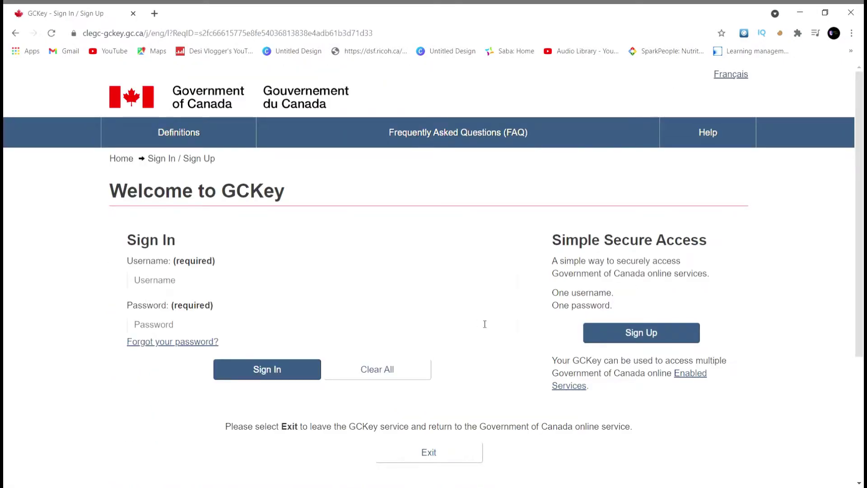
Step: Start a new GCKey sign-up and accept the GCKey terms and conditions
click(420, 285)
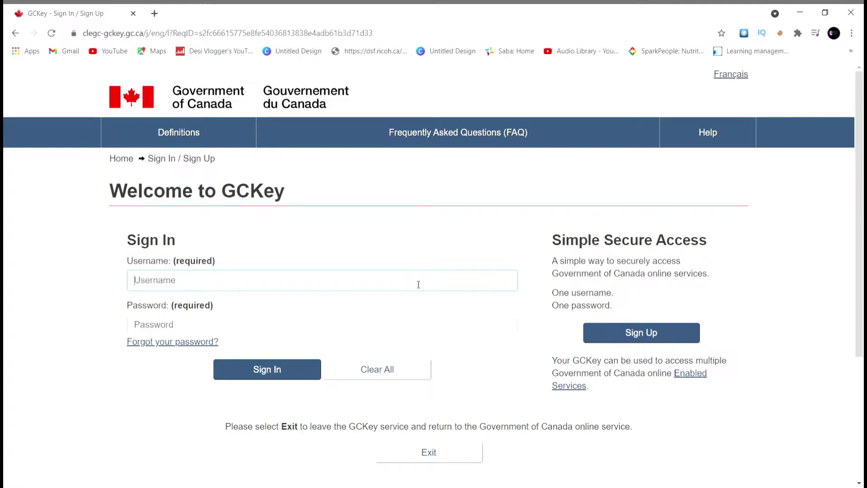
click(635, 333)
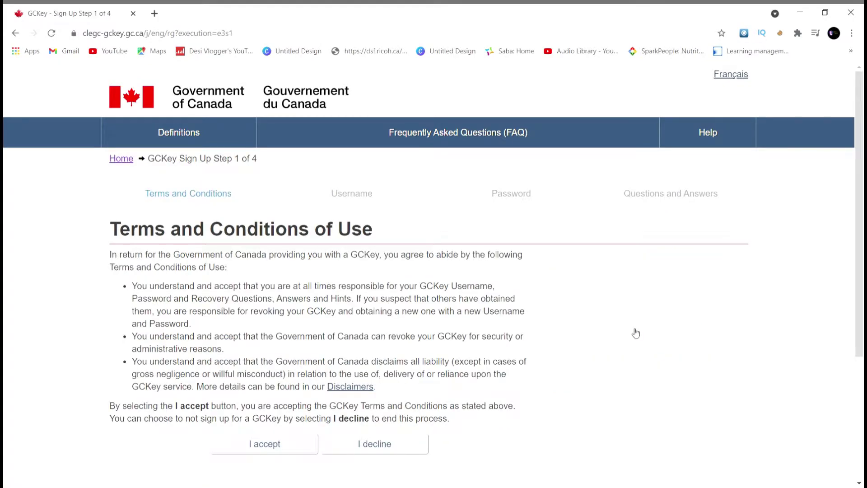
scroll(636, 333, down, 2)
click(299, 359)
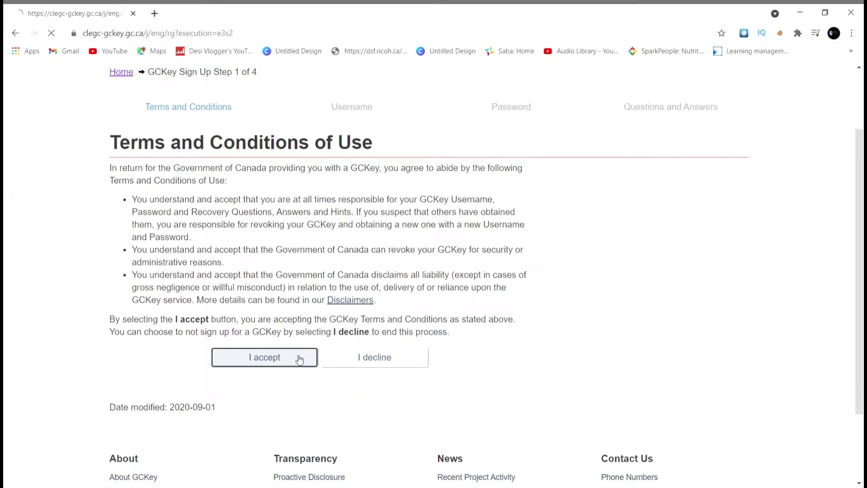
scroll(515, 344, down, 3)
Step: Enter the chosen GCKey username and continue through the password and recovery setup
click(363, 240)
scroll(502, 201, up, 1)
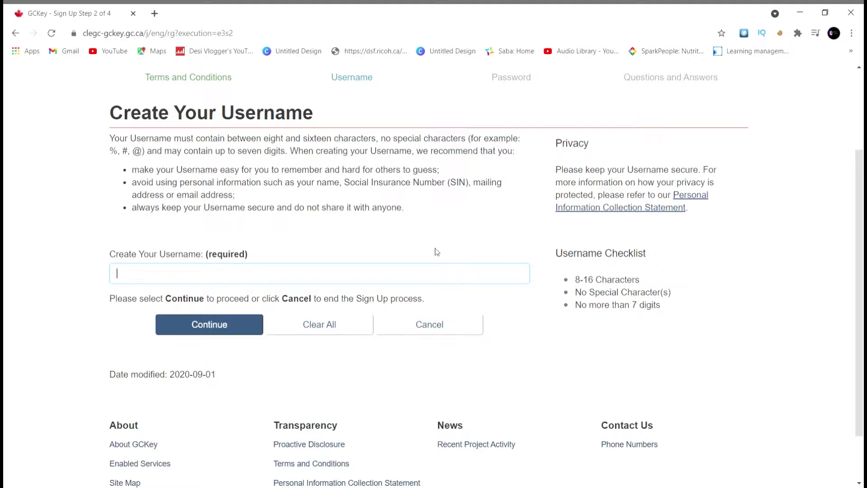
text(user)
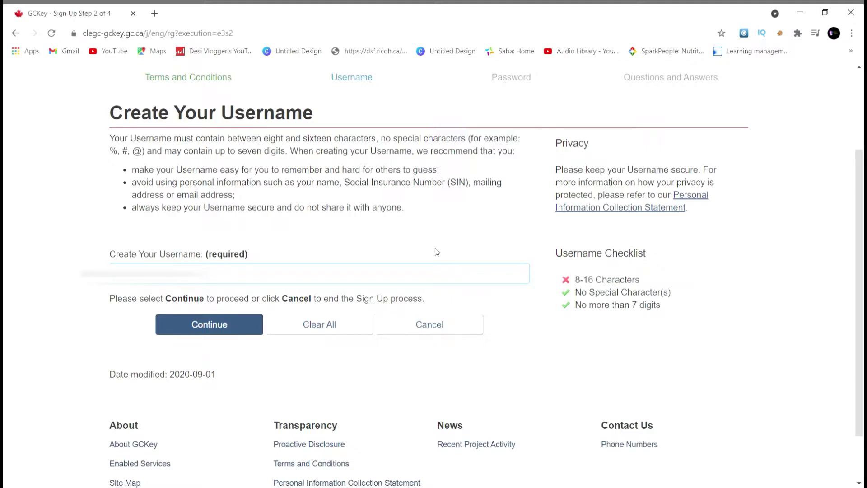
text(name)
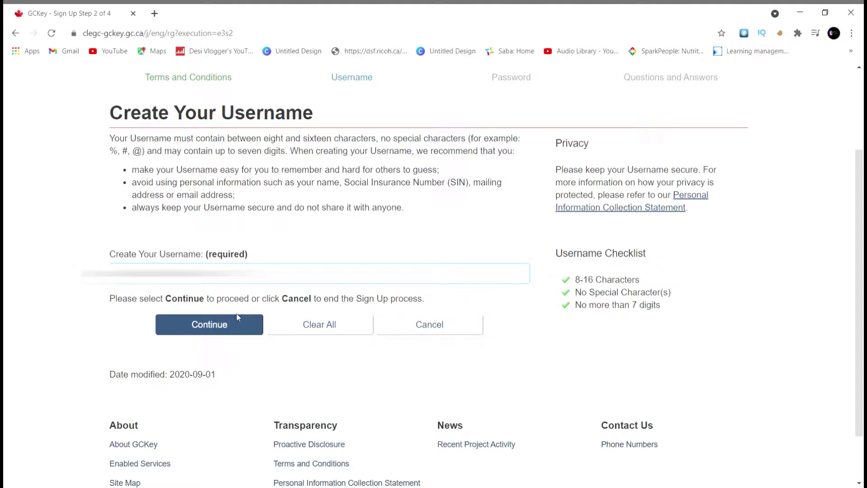
click(234, 326)
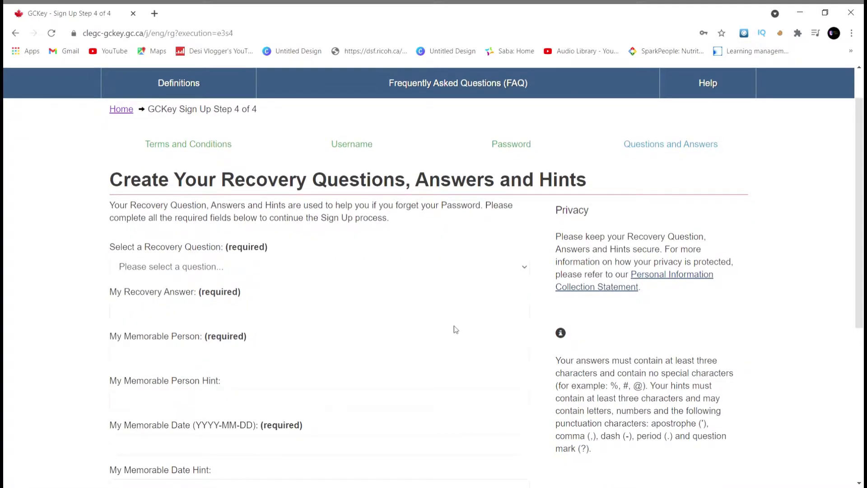
scroll(454, 326, down, 1)
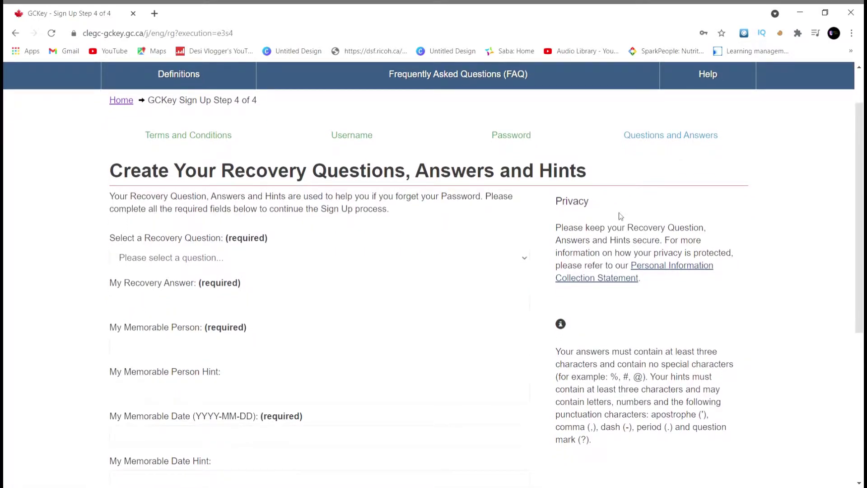
scroll(379, 269, down, 1)
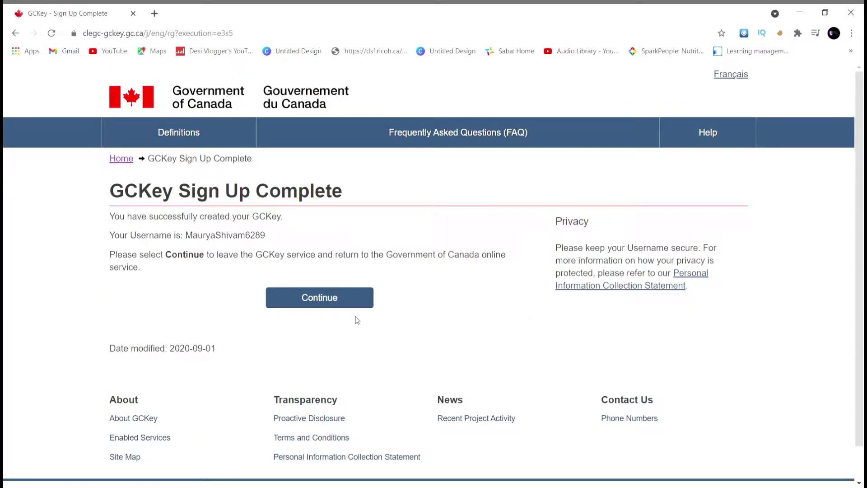
Step: Return from GCKey to the English Canada.ca site and open the My application services page
click(351, 310)
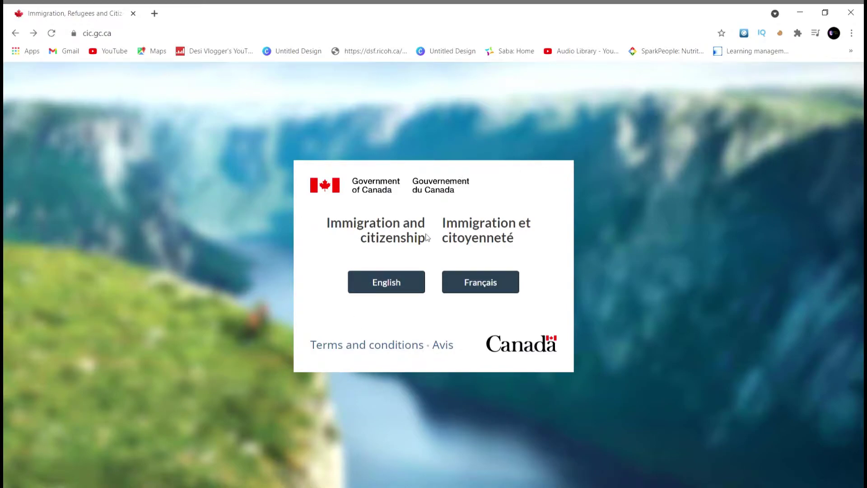
click(397, 284)
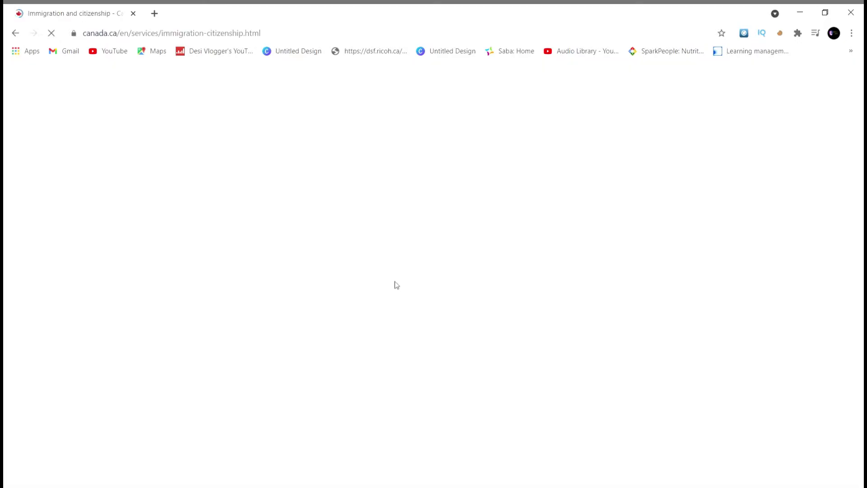
scroll(399, 286, down, 1)
scroll(399, 285, down, 6)
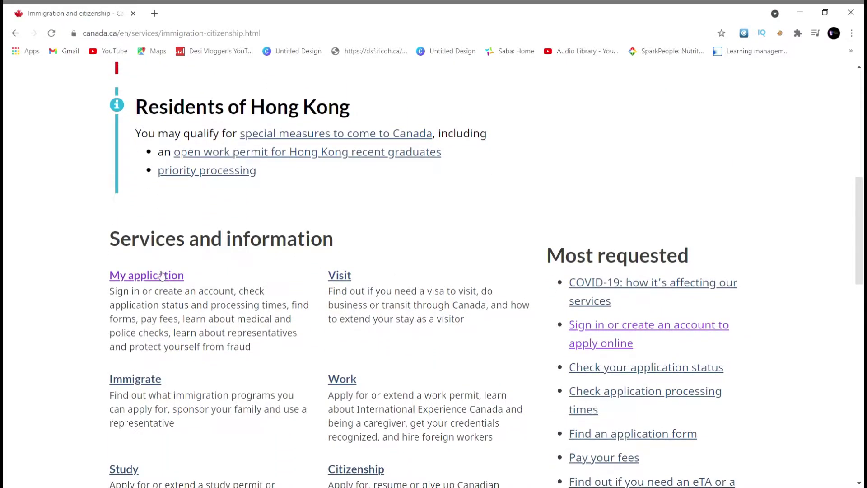
click(161, 274)
Step: Open the account sign-in page and sign in to IRCC with GCKey
scroll(304, 300, down, 5)
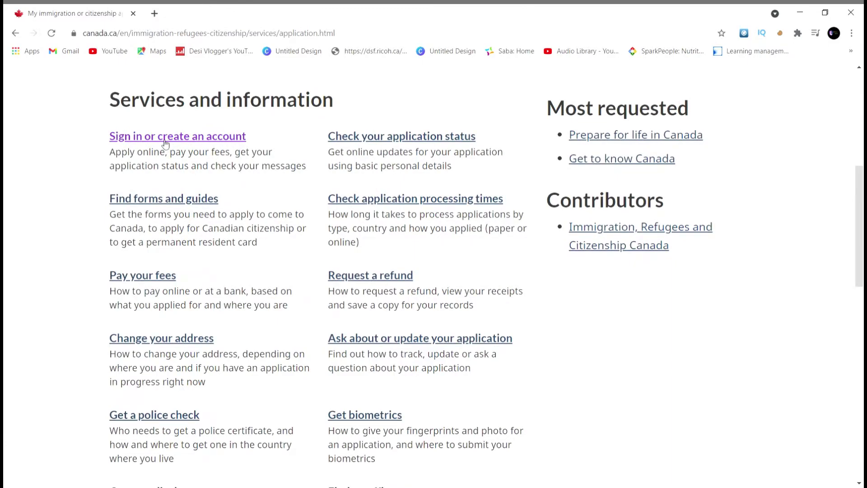
click(166, 144)
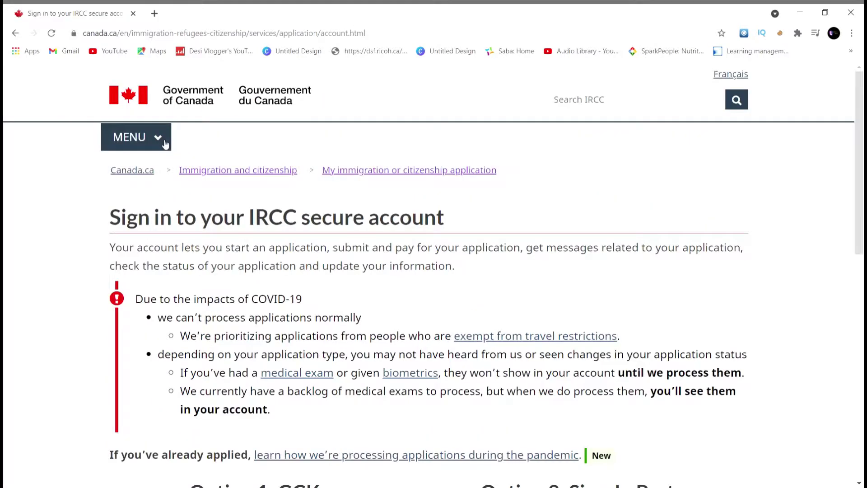
scroll(312, 309, down, 5)
scroll(311, 309, down, 1)
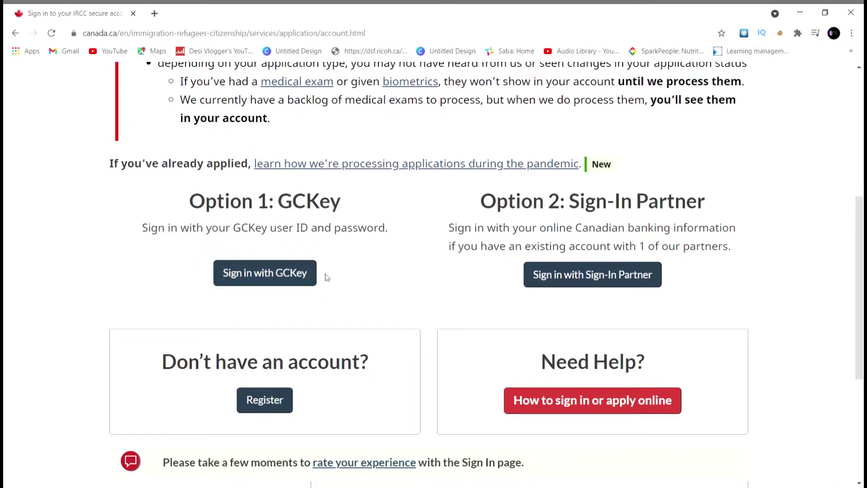
click(293, 273)
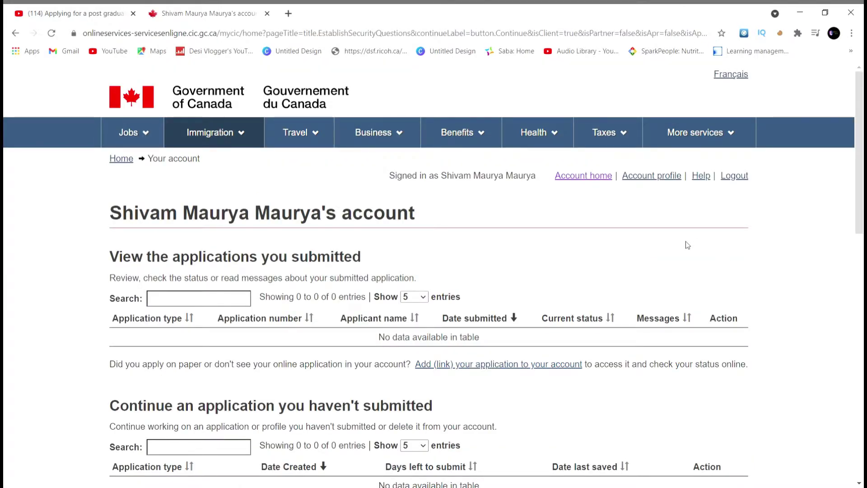
Step: Choose 'Apply to come to Canada' and start the study or work permit eligibility questions
scroll(687, 244, down, 1)
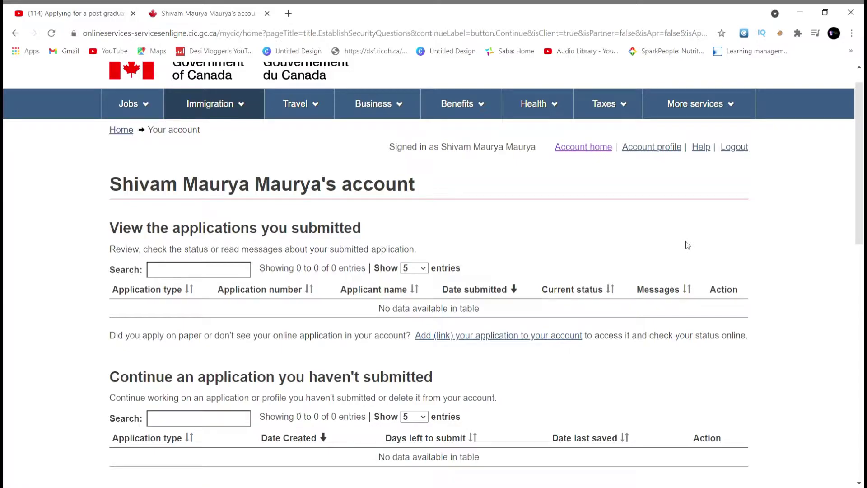
scroll(586, 305, down, 1)
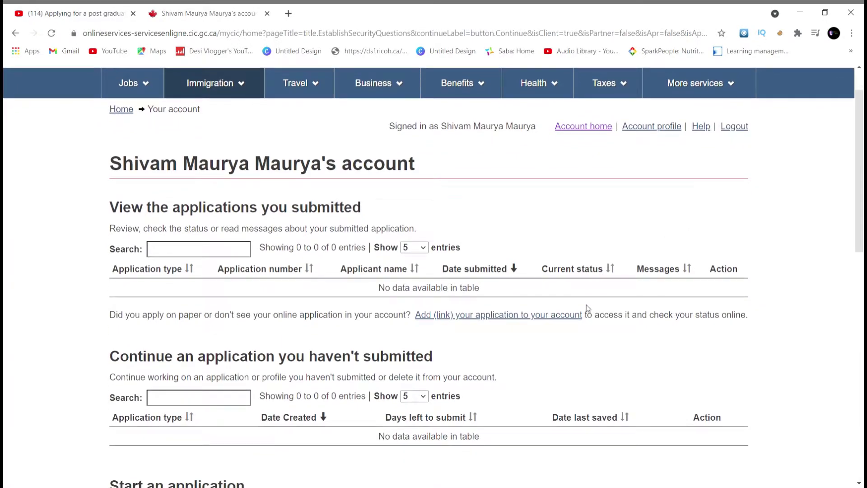
scroll(586, 308, down, 6)
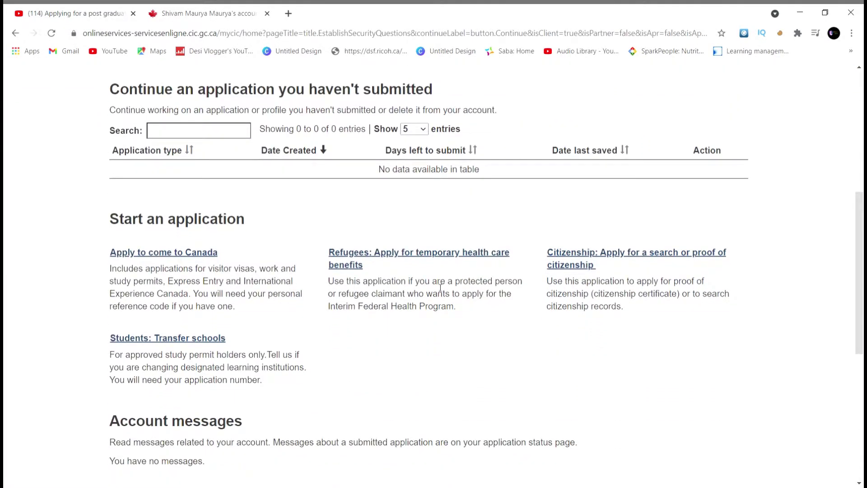
click(189, 254)
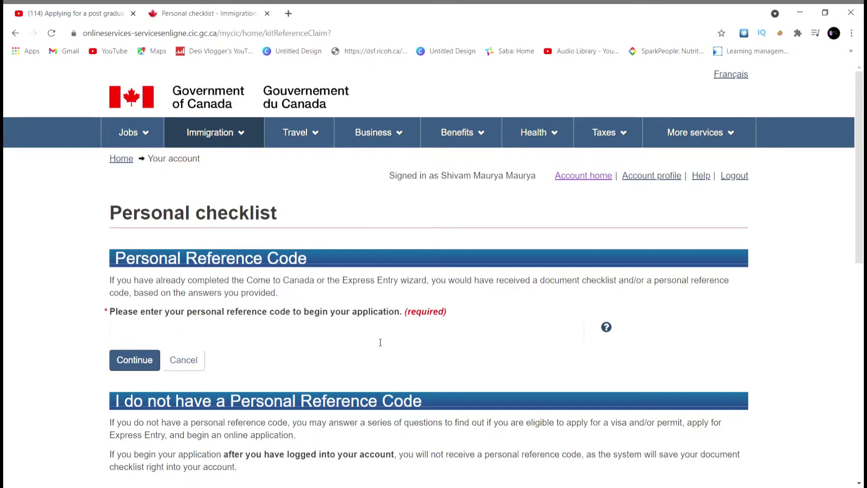
scroll(380, 342, down, 1)
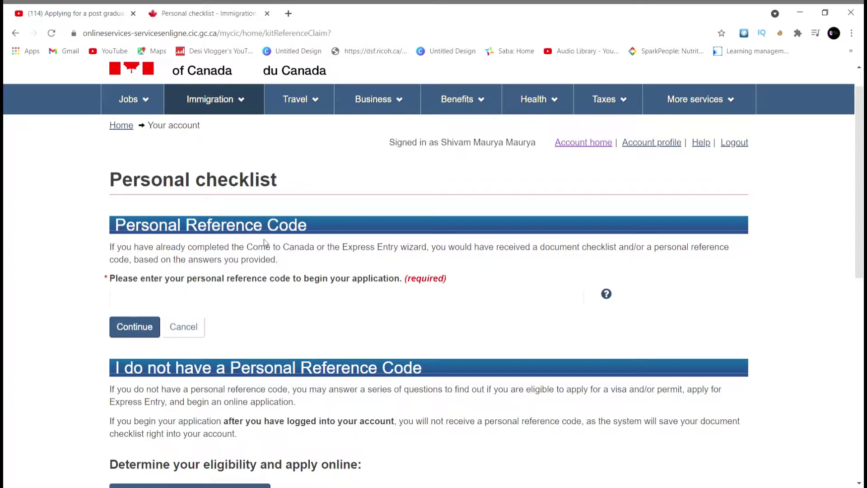
scroll(342, 336, down, 1)
scroll(343, 338, down, 4)
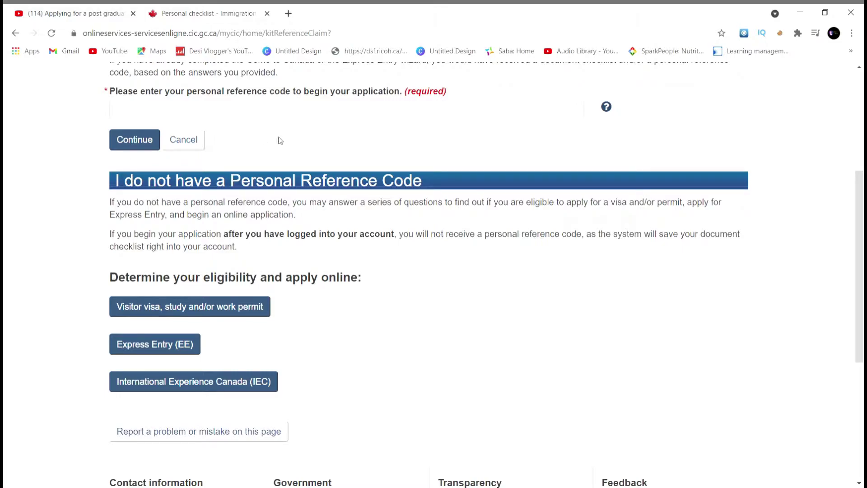
click(261, 307)
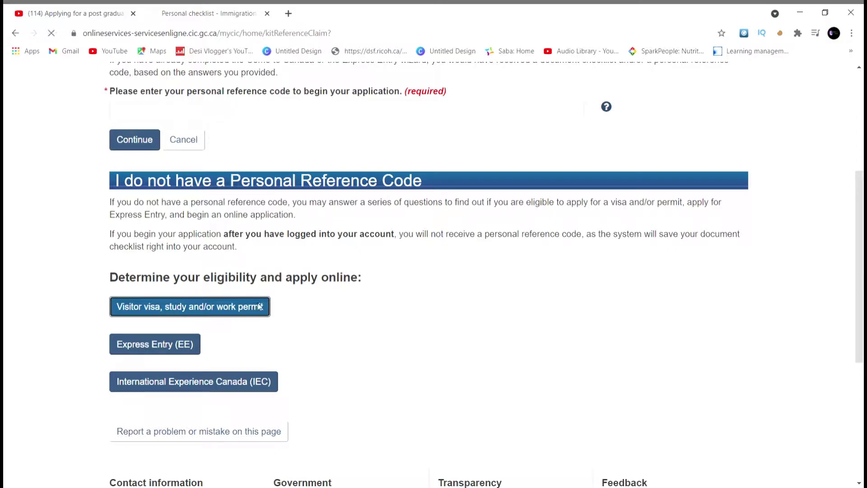
Step: Answer Work, more than 6 months, IND (India) passport and residence in Canada
scroll(437, 345, down, 1)
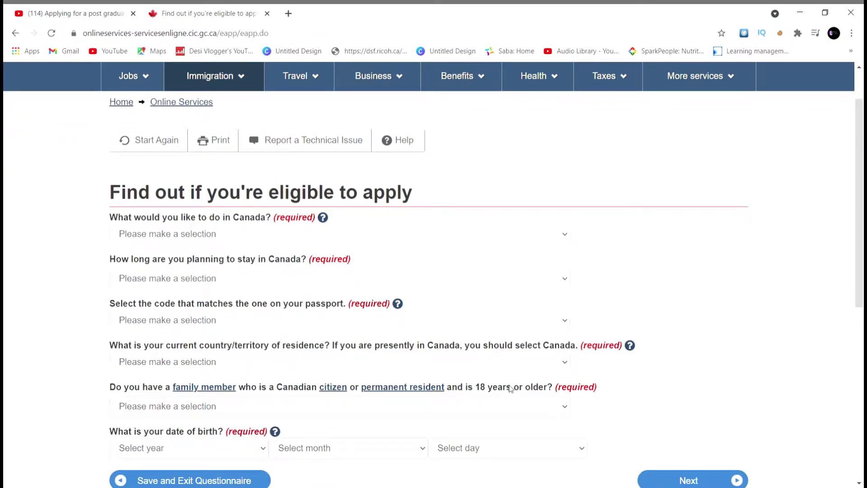
click(318, 235)
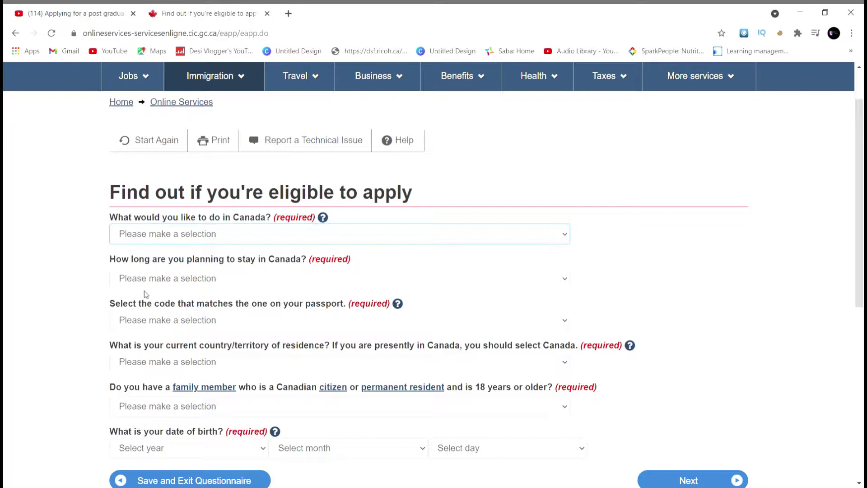
key(w)
key(Tab)
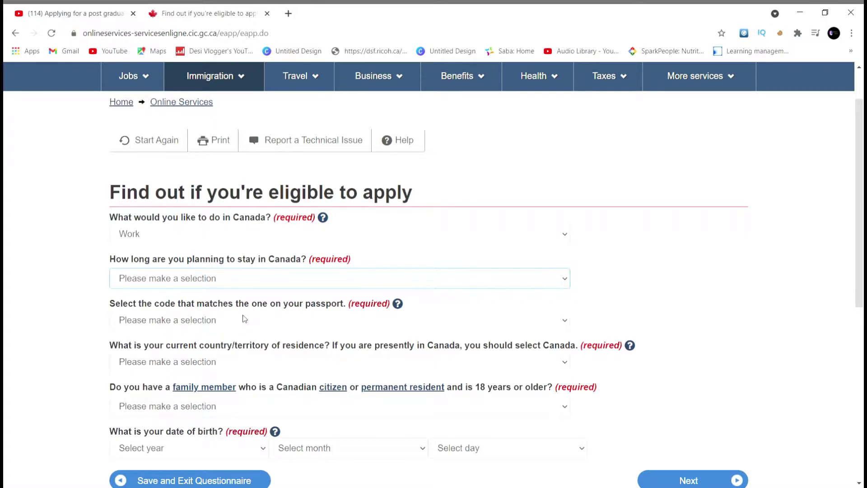
key(Down)
key(Down)
scroll(325, 319, down, 1)
key(Tab)
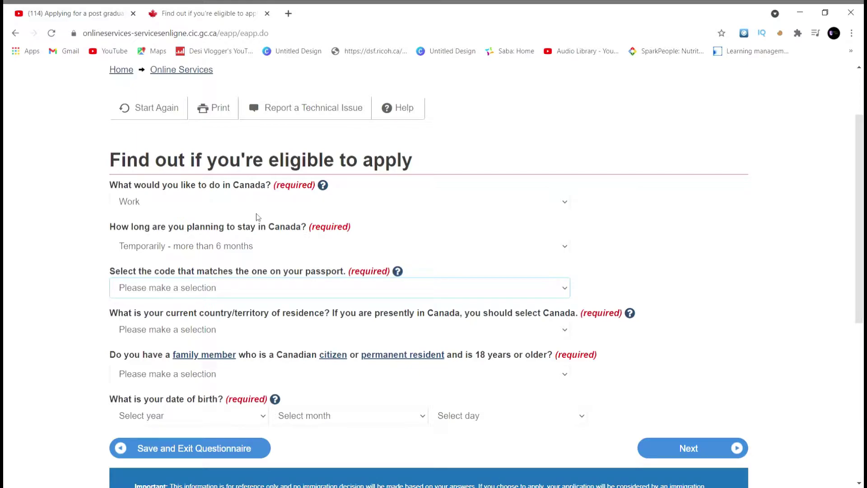
text(ind)
scroll(329, 245, down, 3)
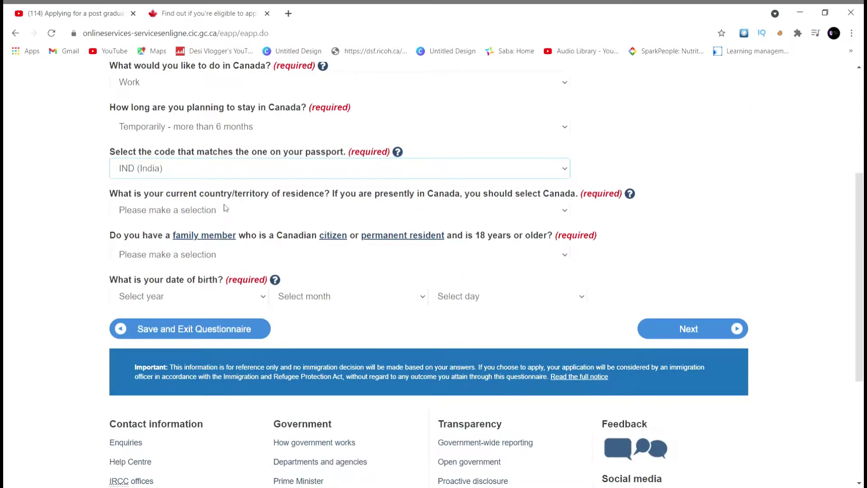
key(Tab)
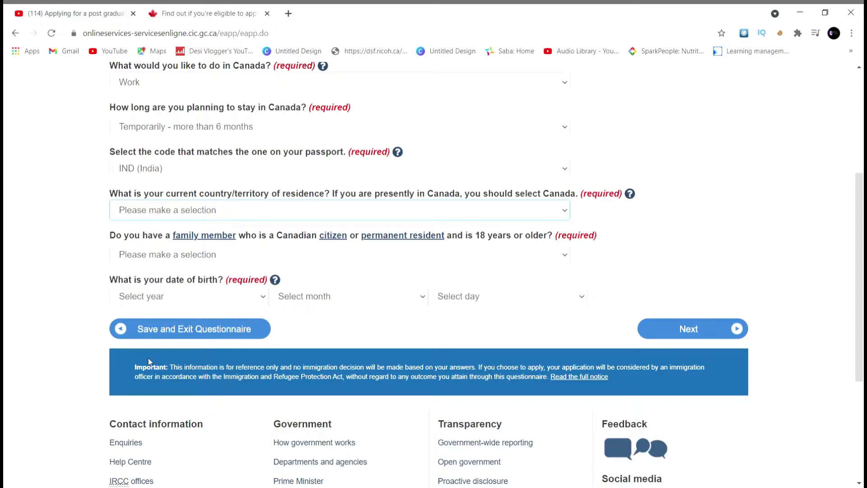
text(canada)
scroll(389, 282, down, 1)
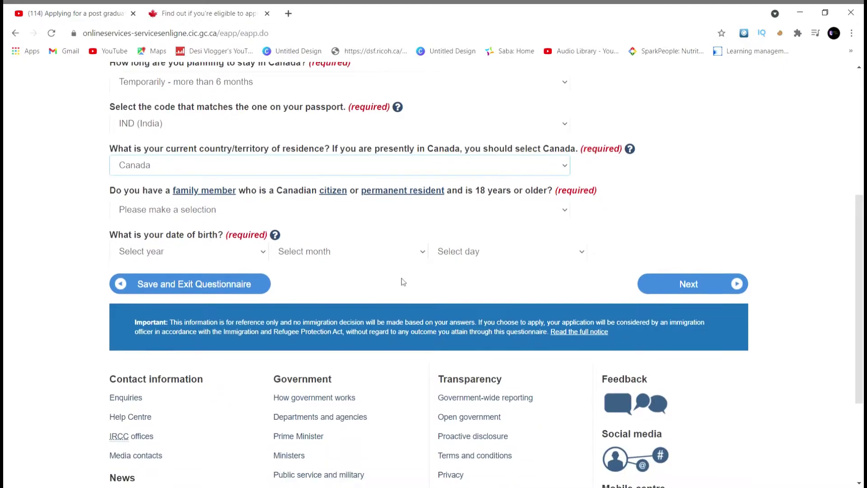
Step: Answer No to a Canadian family member and No to USCIS permanent residence, then continue
click(212, 217)
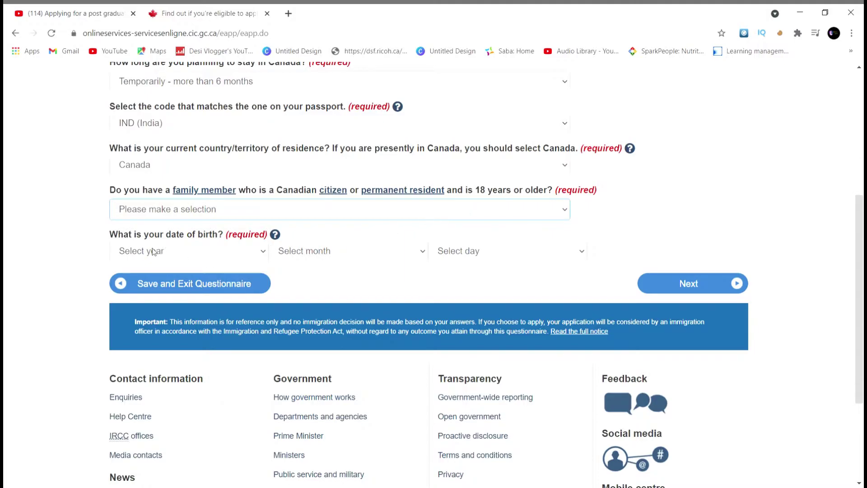
key(n)
key(Tab)
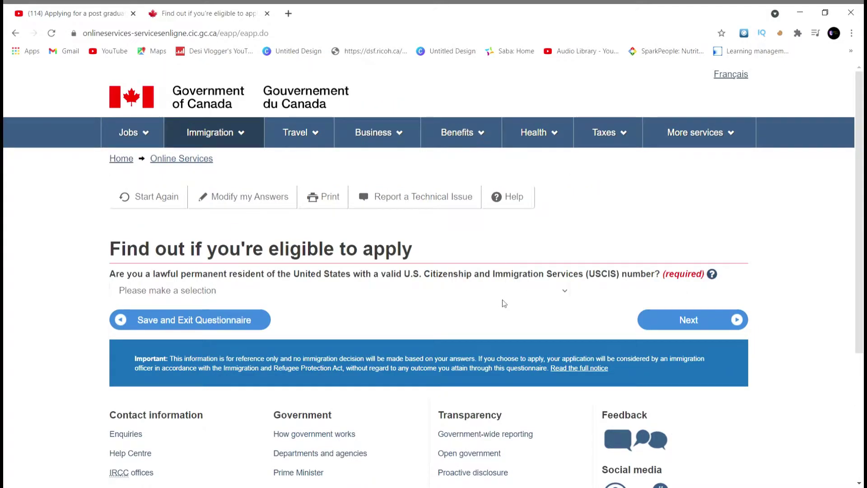
scroll(504, 303, down, 1)
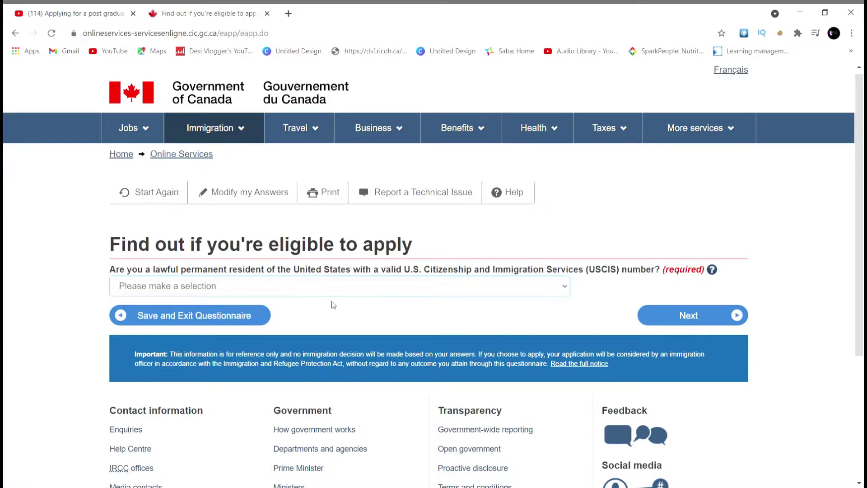
click(247, 329)
click(690, 315)
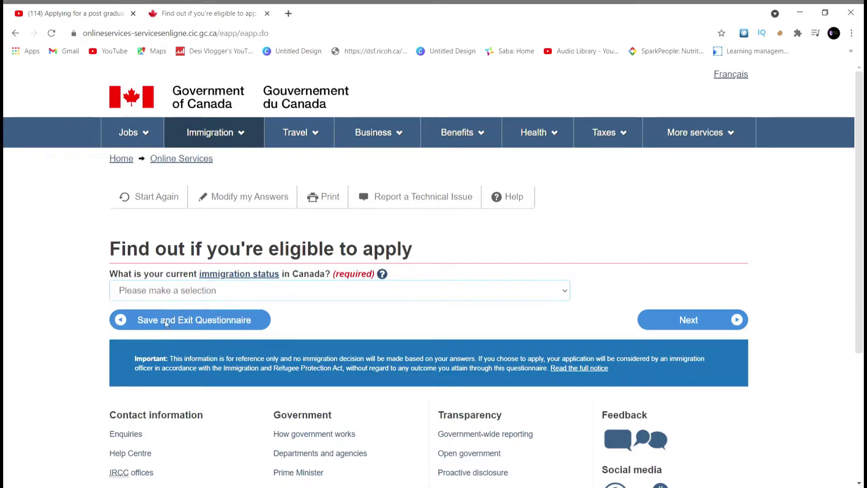
Step: Set status to Student, No to on- and off-campus work, Yes to recently graduated
key(s)
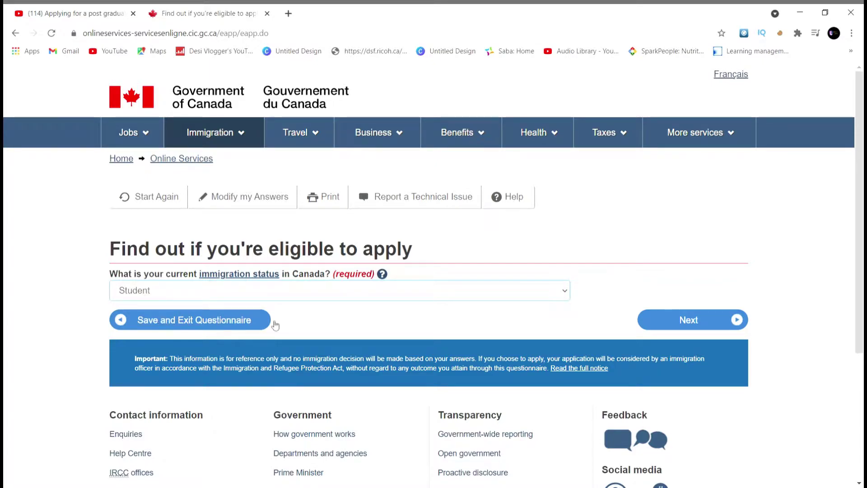
click(702, 322)
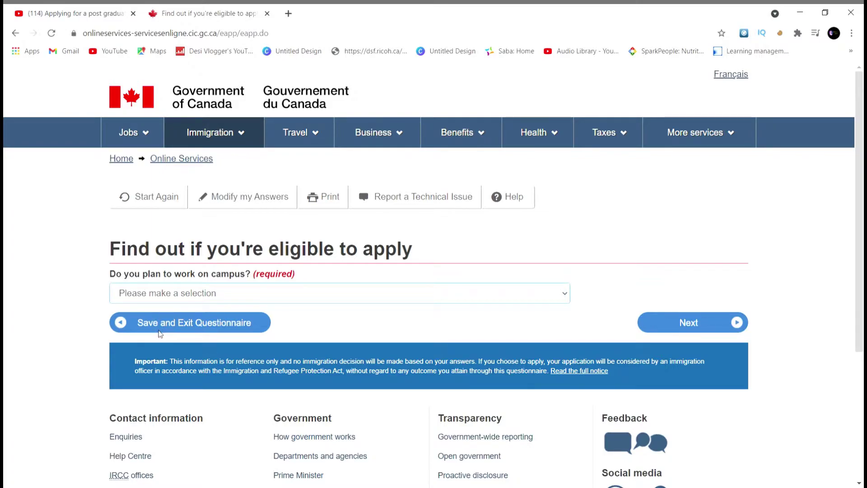
key(n)
click(684, 321)
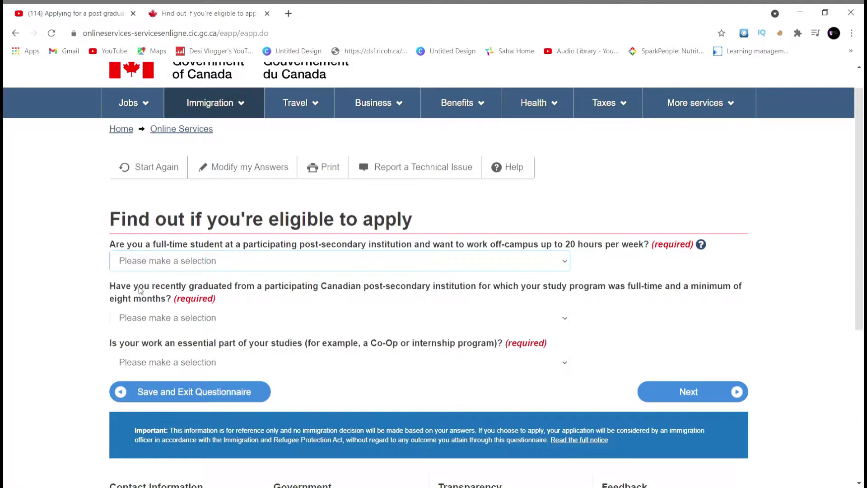
key(n)
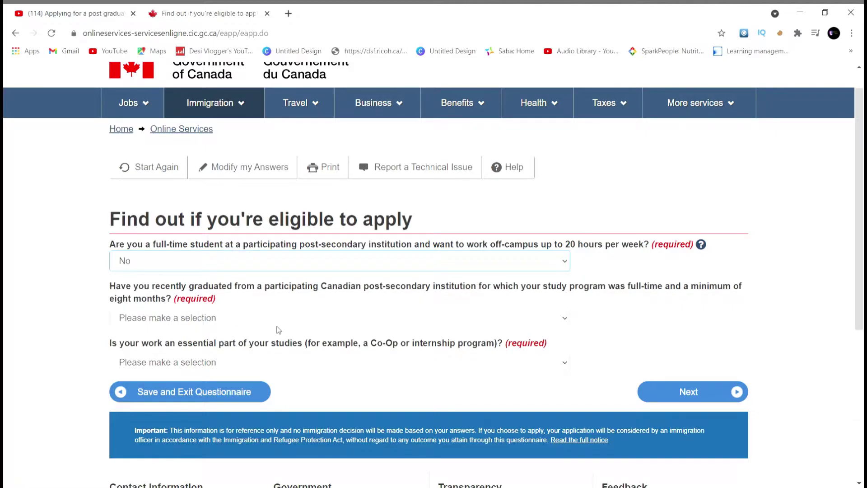
key(Tab)
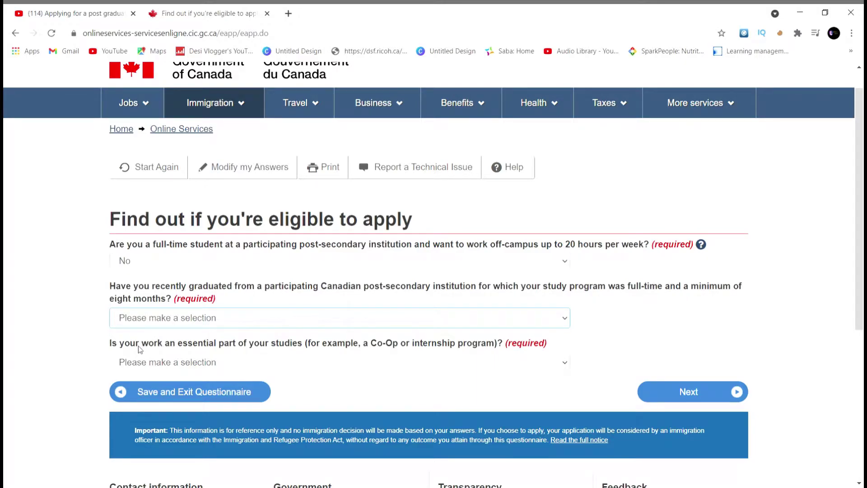
key(Down)
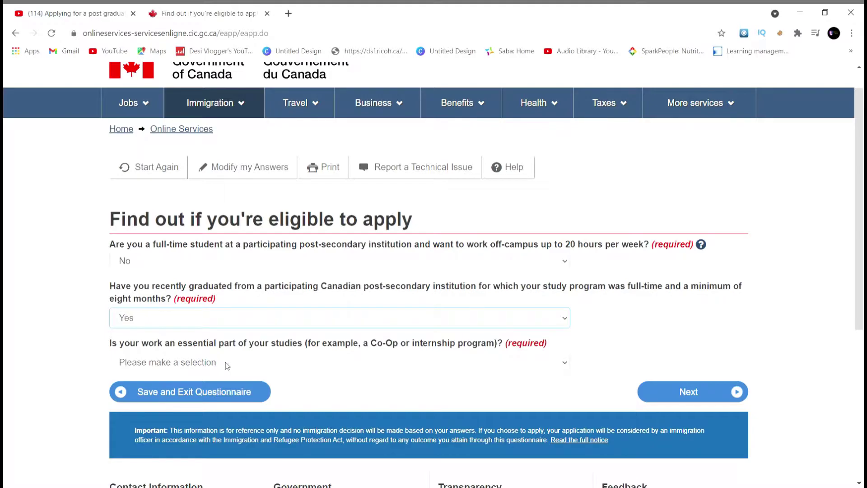
key(Tab)
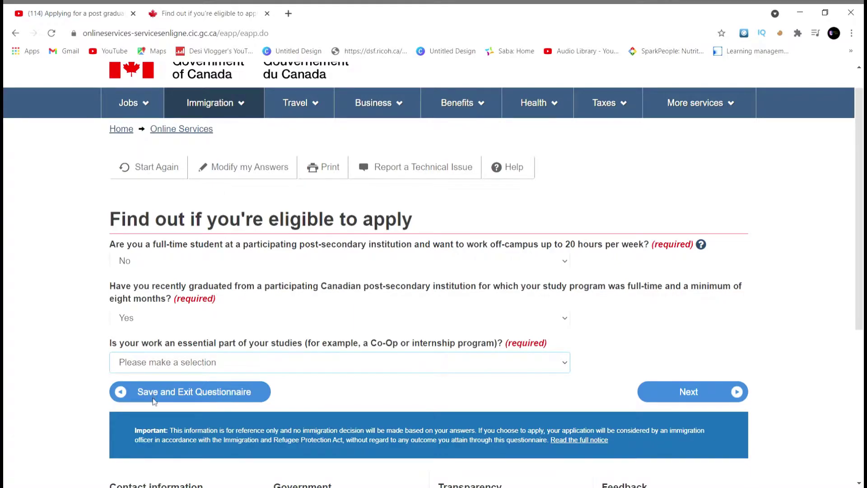
Step: Answer No to work in studies, approval in principle, PR application and written job offer
key(n)
click(654, 391)
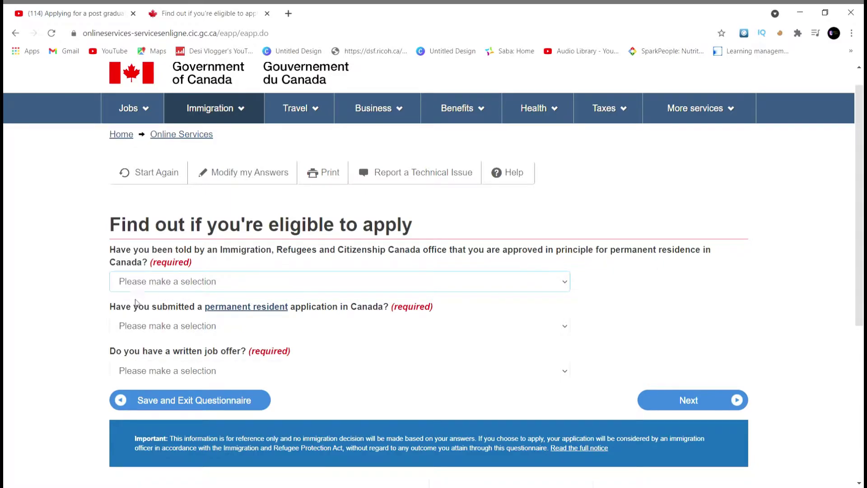
click(126, 323)
click(171, 330)
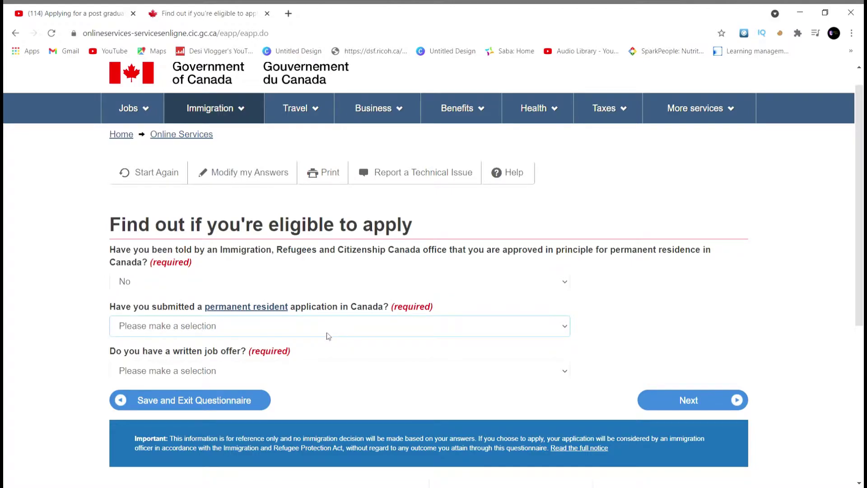
click(129, 368)
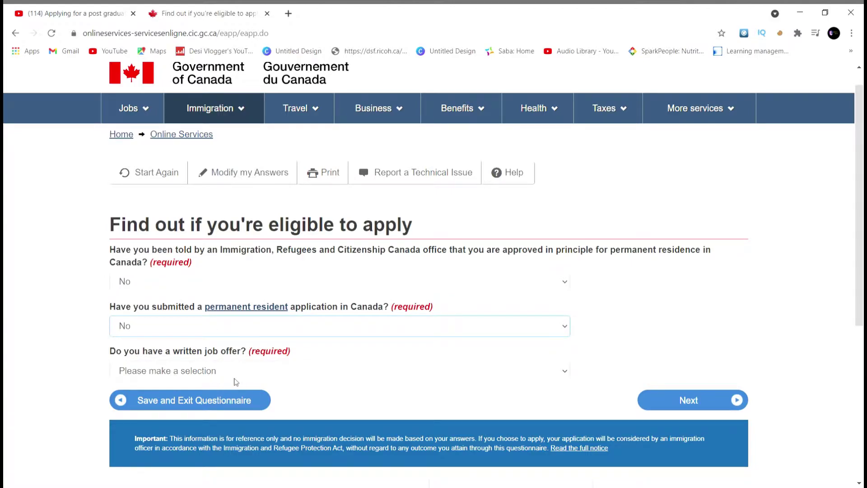
click(248, 374)
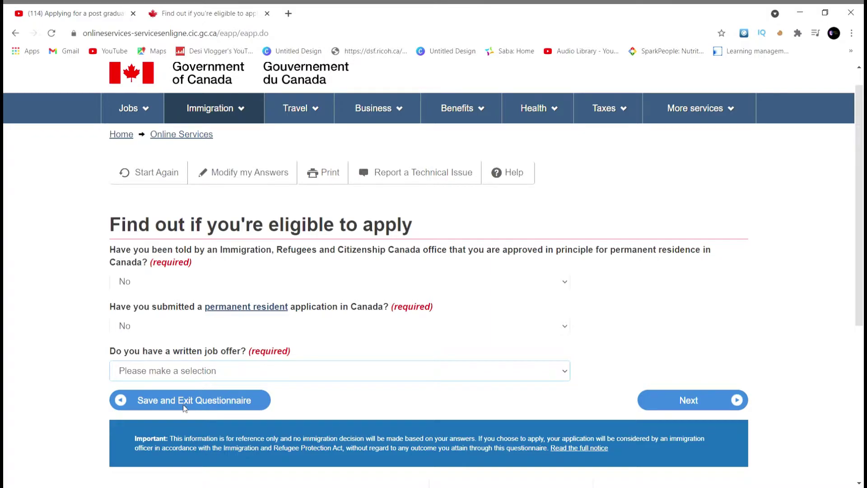
click(211, 412)
click(664, 407)
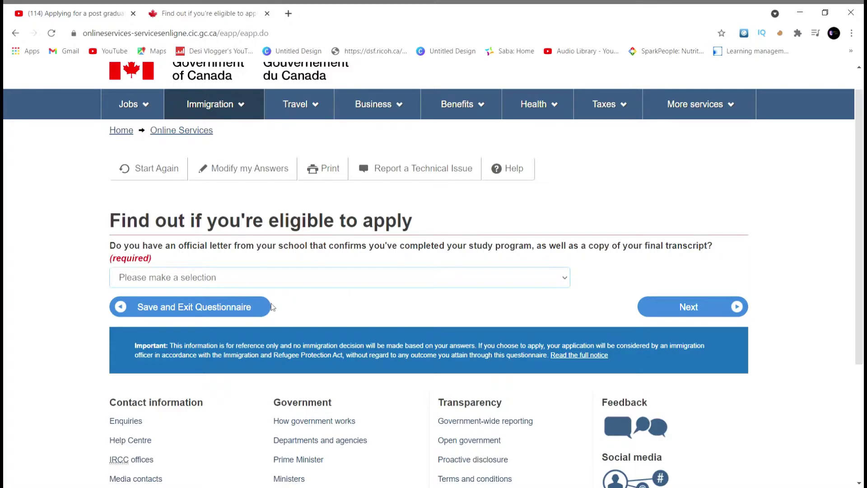
Step: Answer Yes to the school letter, choose Never Married/Single and Ontario, and view results
key(Down)
click(670, 311)
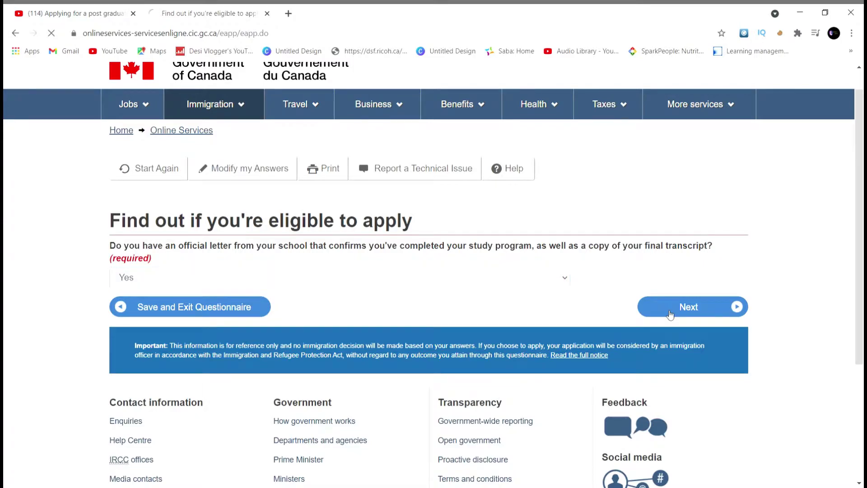
key(Down)
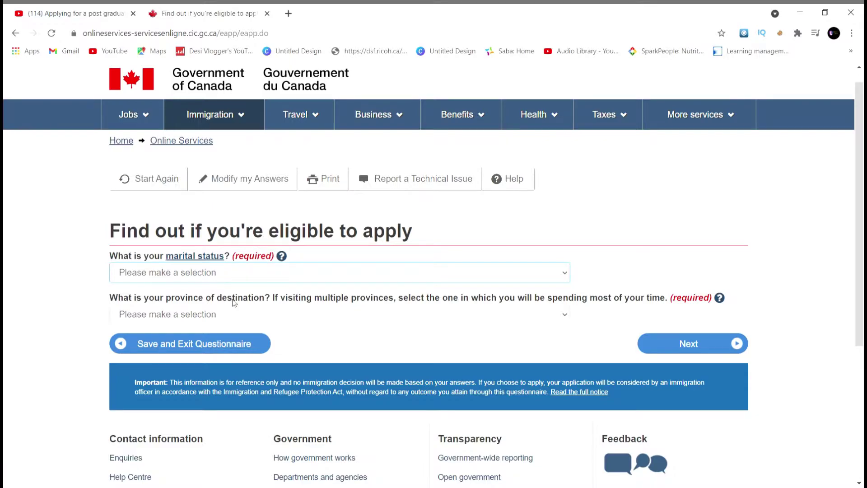
key(n)
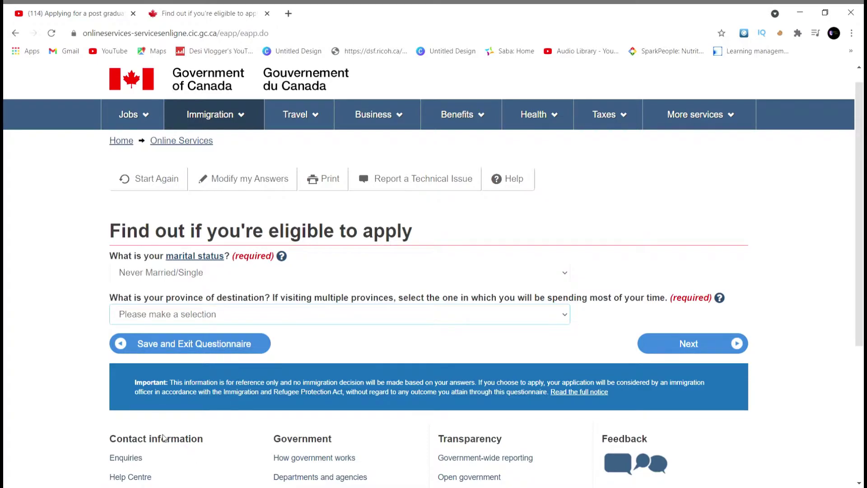
click(140, 433)
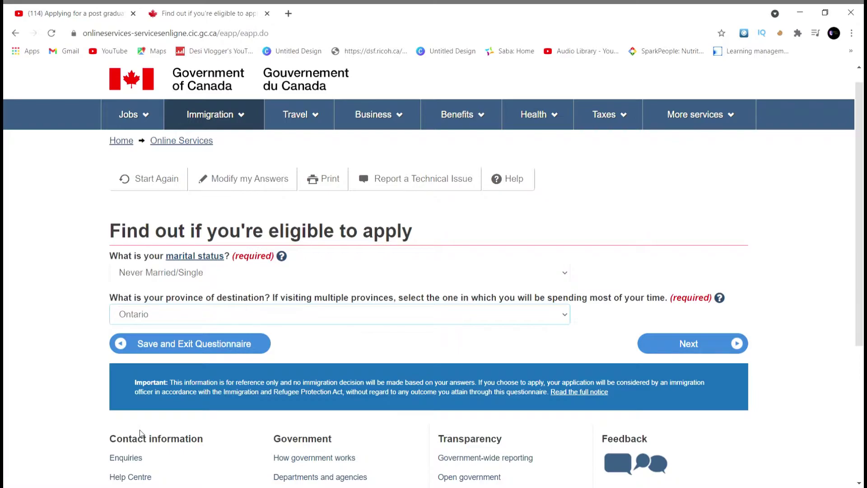
click(695, 348)
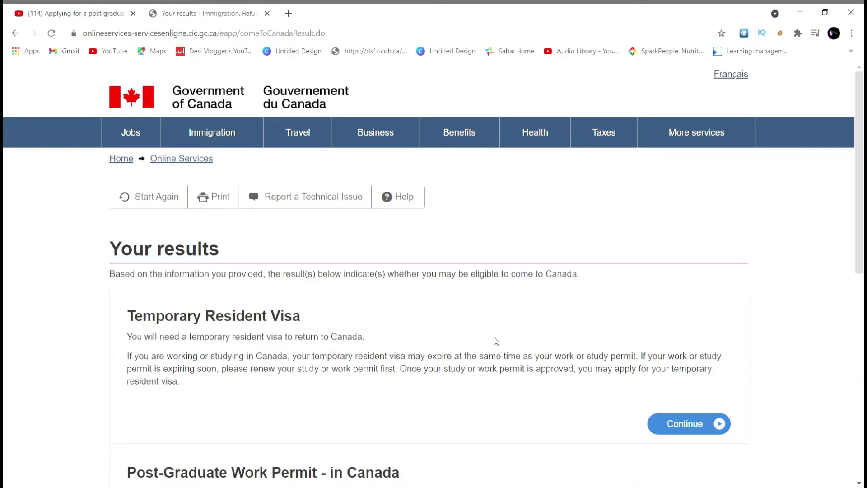
Step: Continue with Post-Graduate Work Permit - in Canada and proceed past the personal checklist page
scroll(496, 341, down, 3)
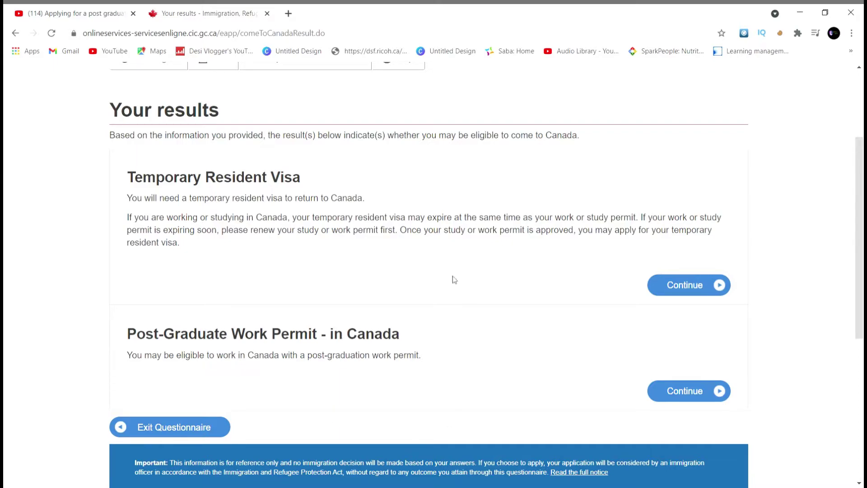
scroll(445, 392, up, 2)
scroll(445, 391, down, 2)
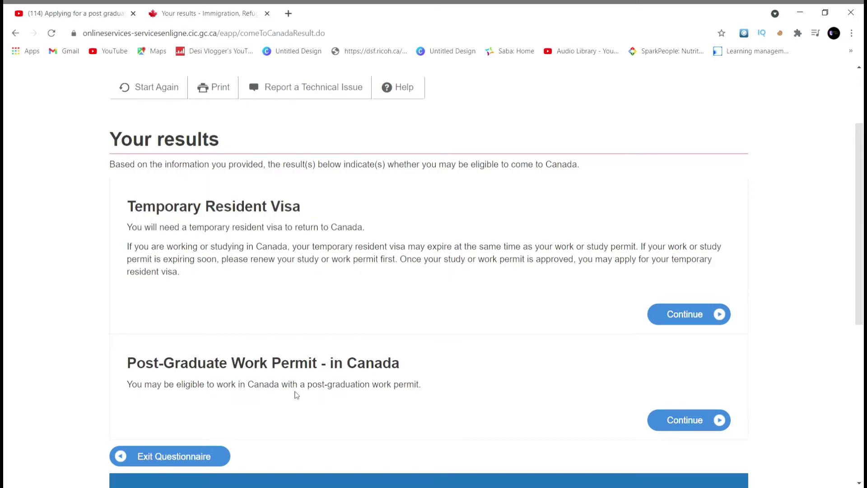
scroll(296, 395, down, 1)
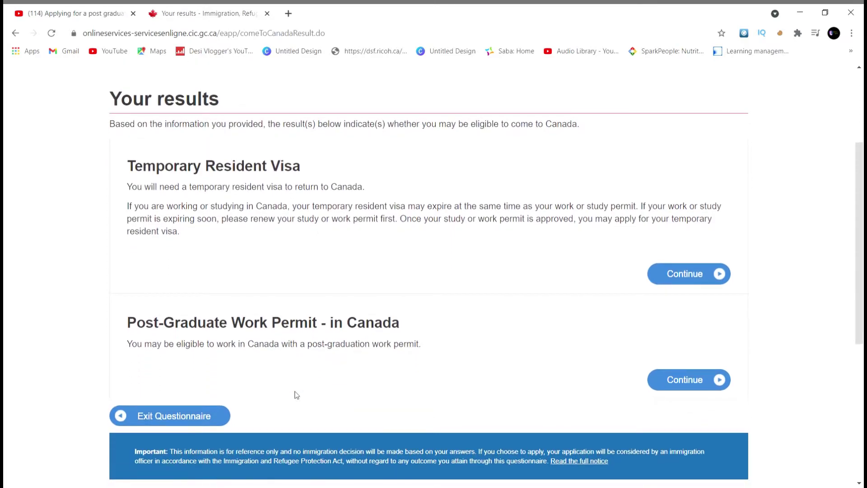
click(711, 383)
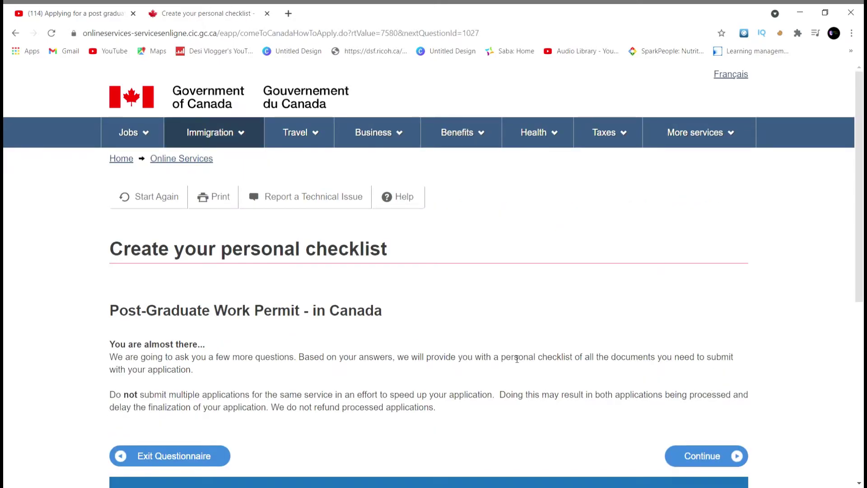
scroll(517, 360, down, 2)
click(728, 389)
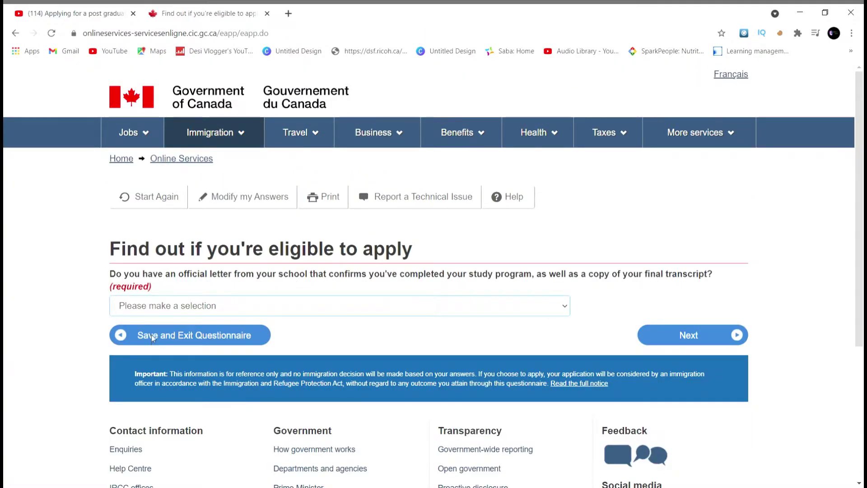
Step: Answer Yes to having the completion letter and transcript, and No to the medical exam
key(Down)
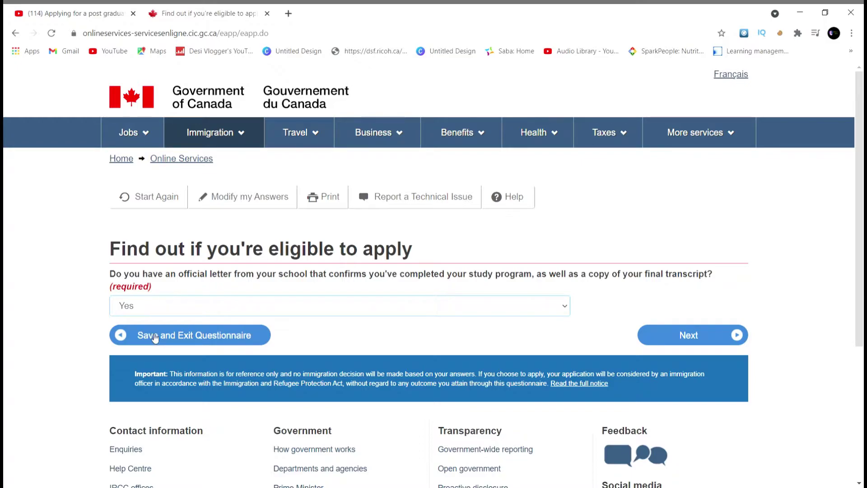
click(665, 333)
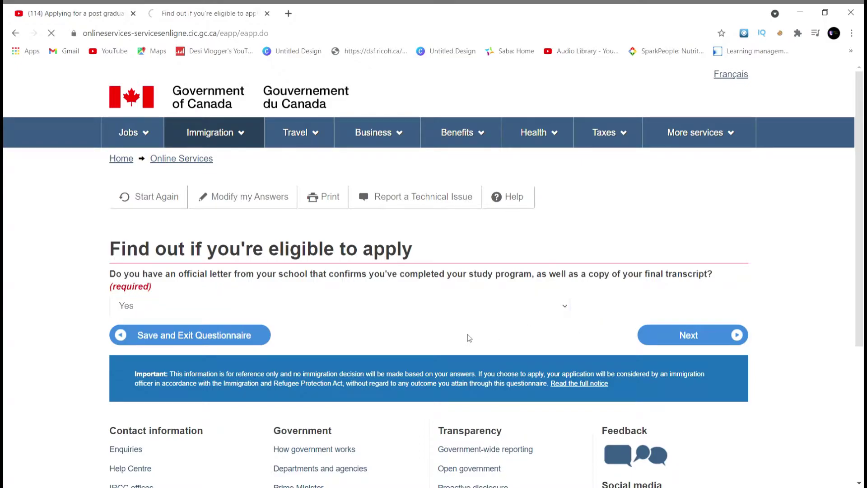
click(396, 297)
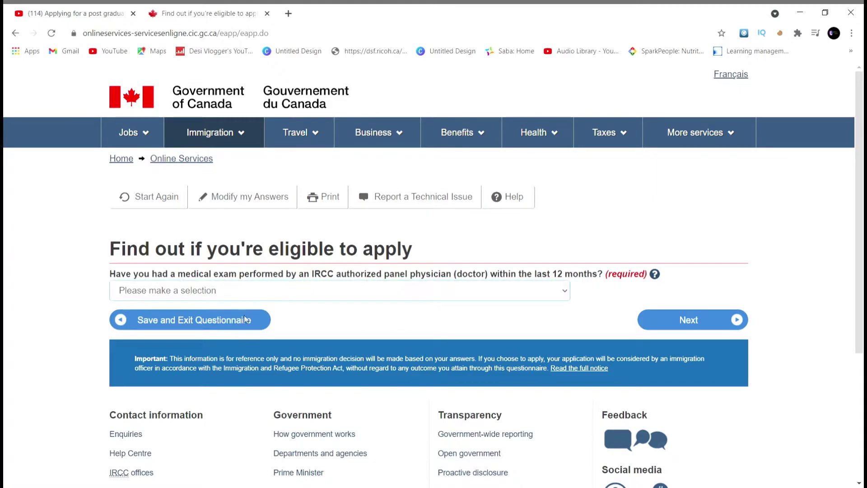
click(204, 334)
click(665, 331)
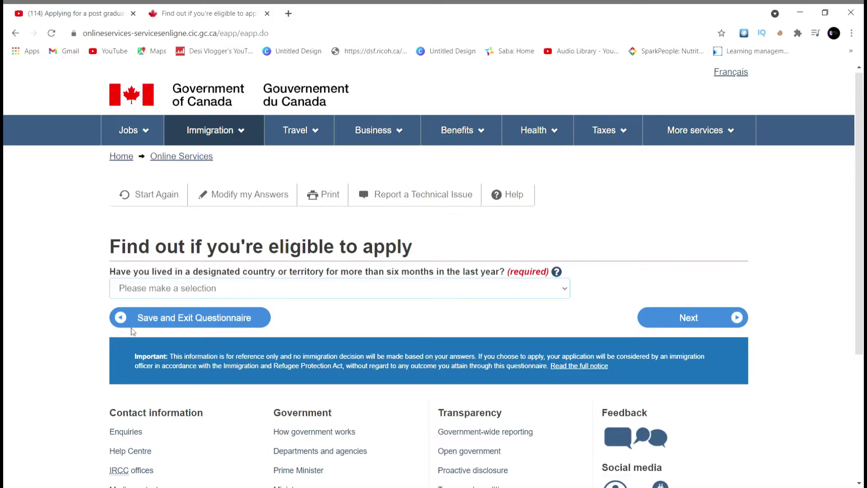
Step: Answer No to designated country, listed jobs, applying for a family member, and giving access
key(n)
click(653, 322)
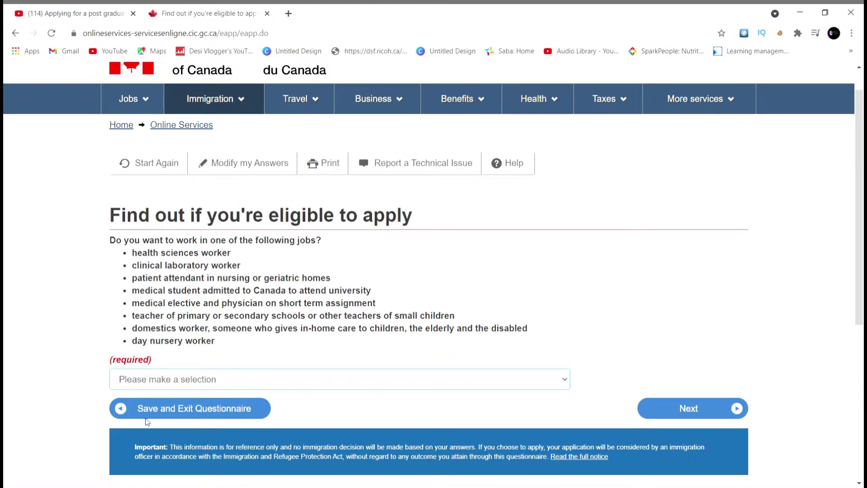
key(n)
click(671, 412)
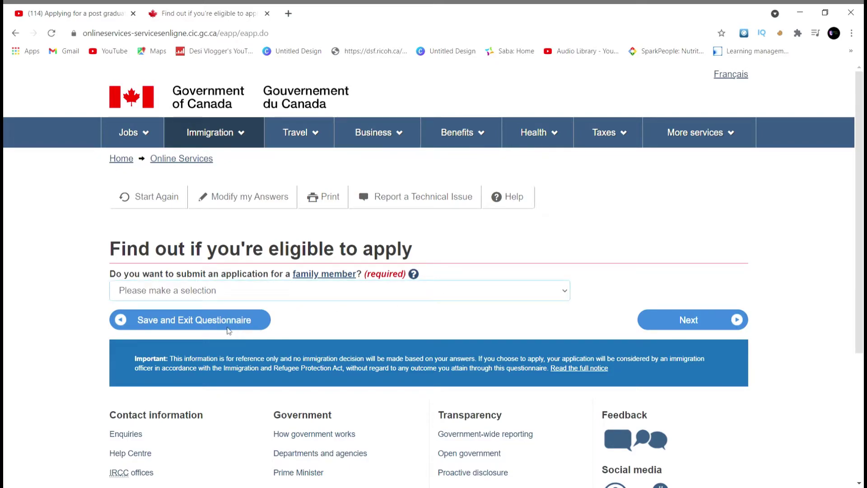
key(n)
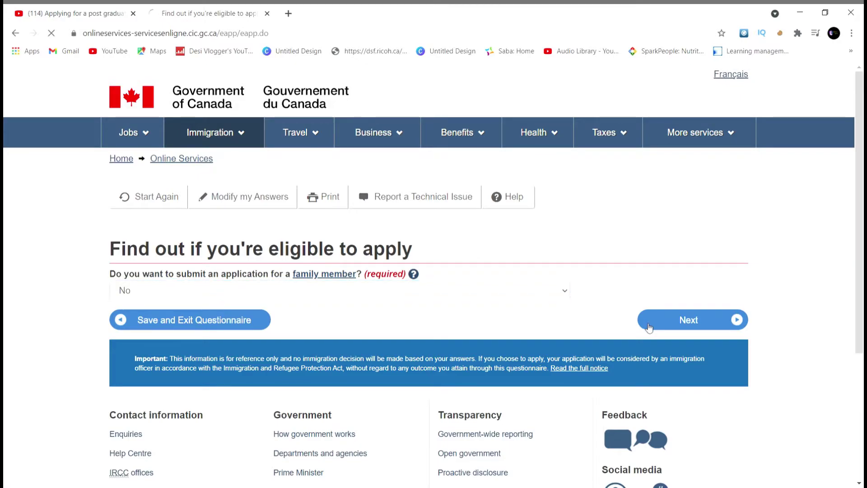
click(649, 327)
scroll(380, 315, down, 1)
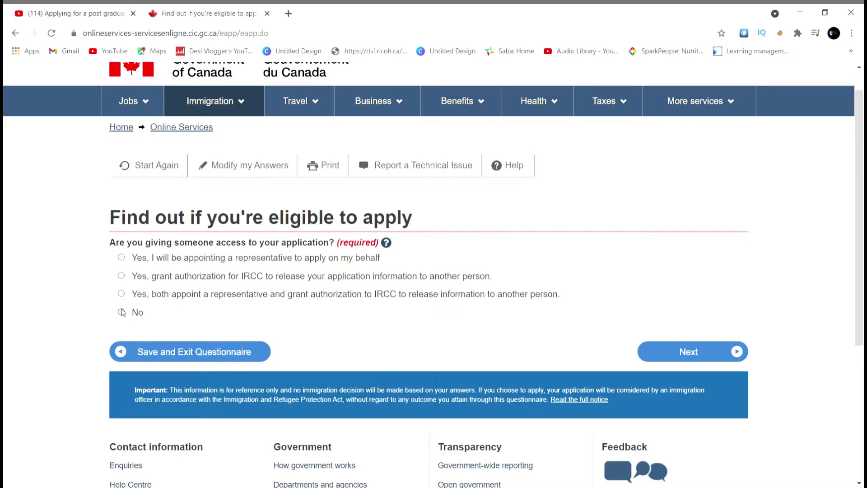
click(122, 312)
Step: Answer Yes to past biometrics and 'Yes, I will be paying my application fees'
click(693, 356)
scroll(354, 329, down, 1)
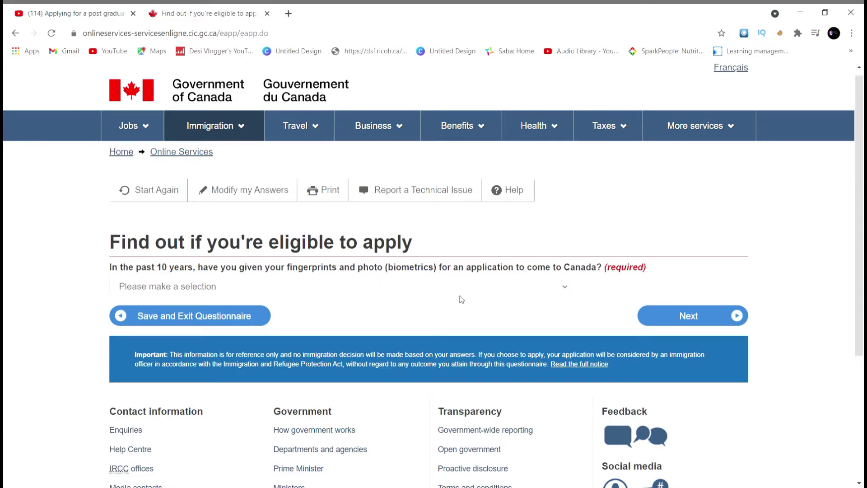
key(Down)
click(681, 322)
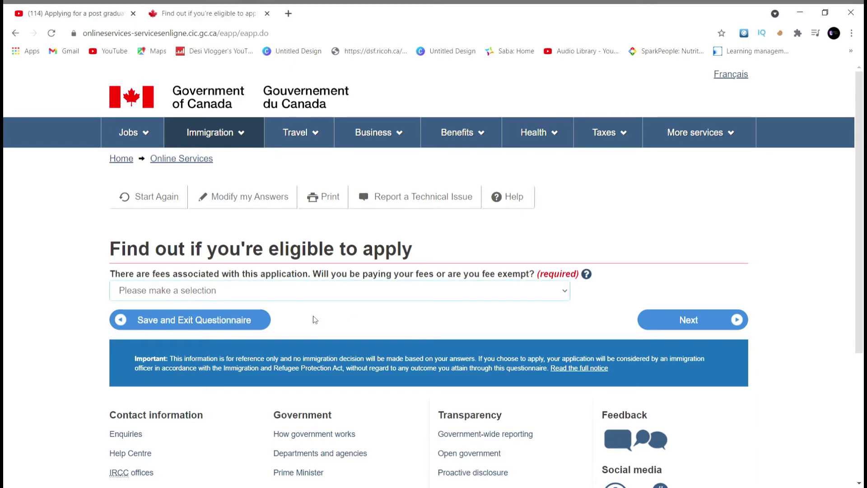
key(Down)
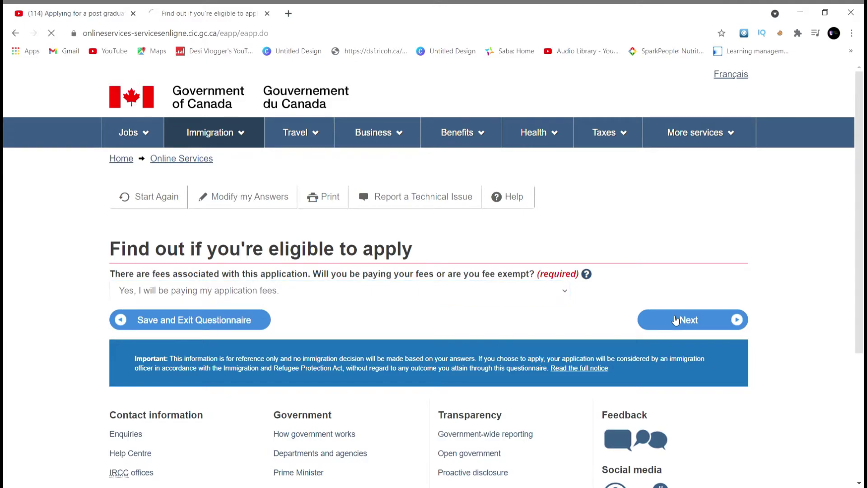
click(676, 320)
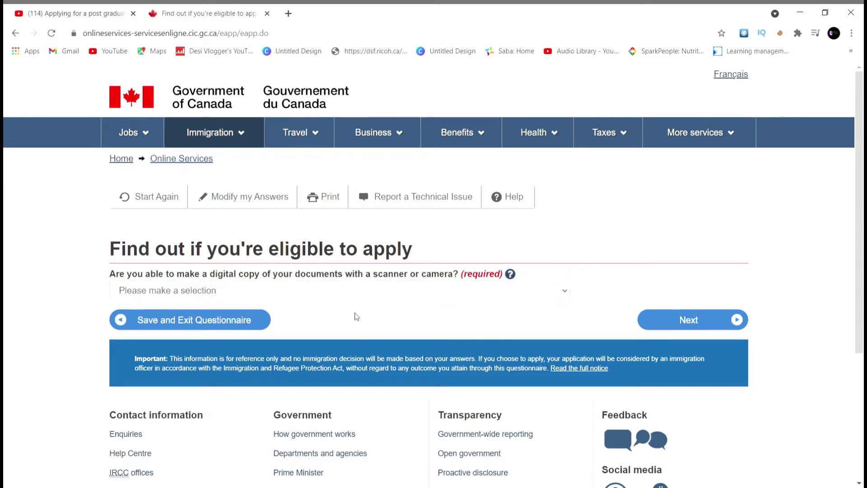
Step: Answer Yes to making digital document copies and paying online, reaching the answers review
click(400, 293)
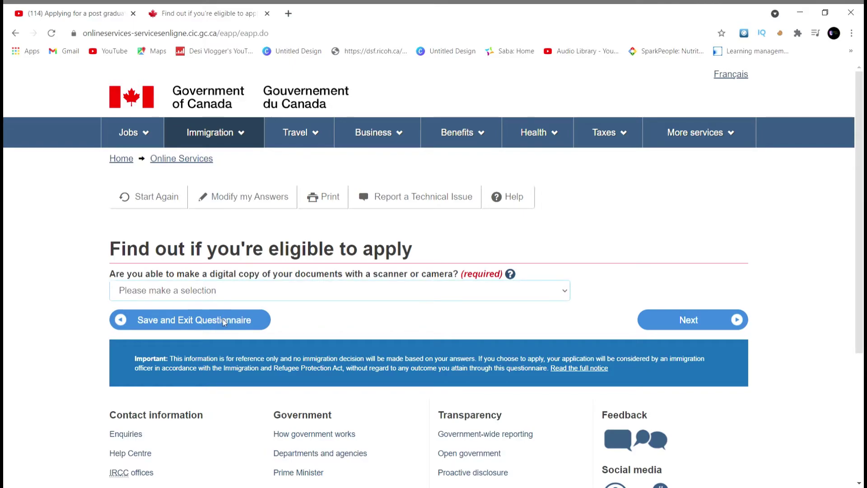
key(Down)
click(668, 333)
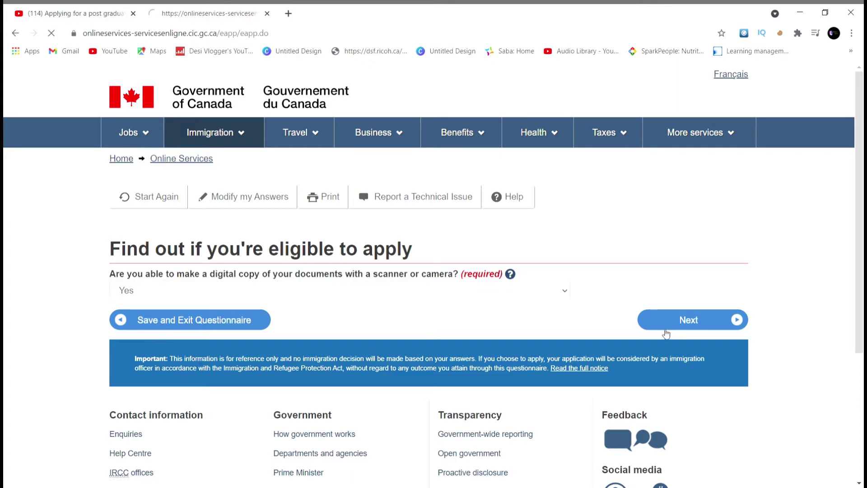
click(497, 309)
key(Down)
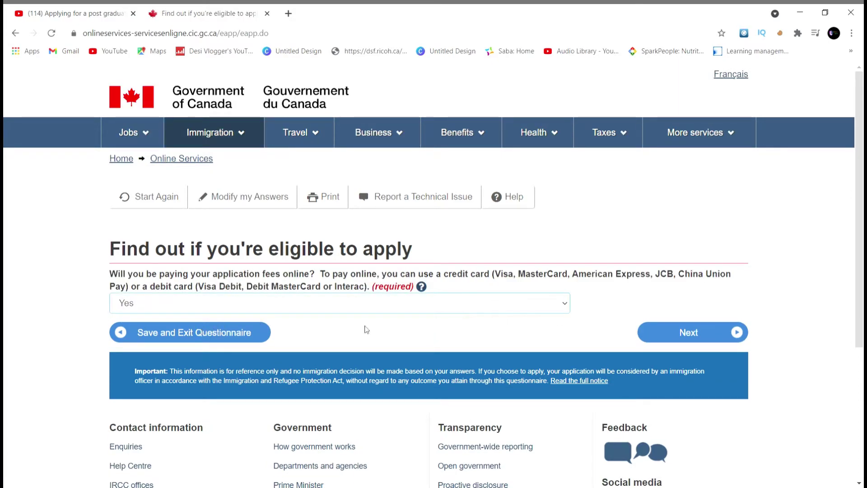
click(685, 334)
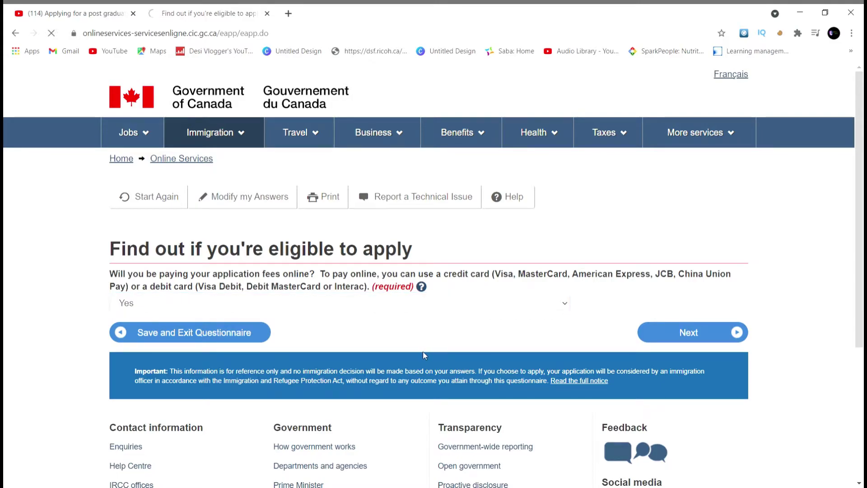
scroll(424, 356, down, 1)
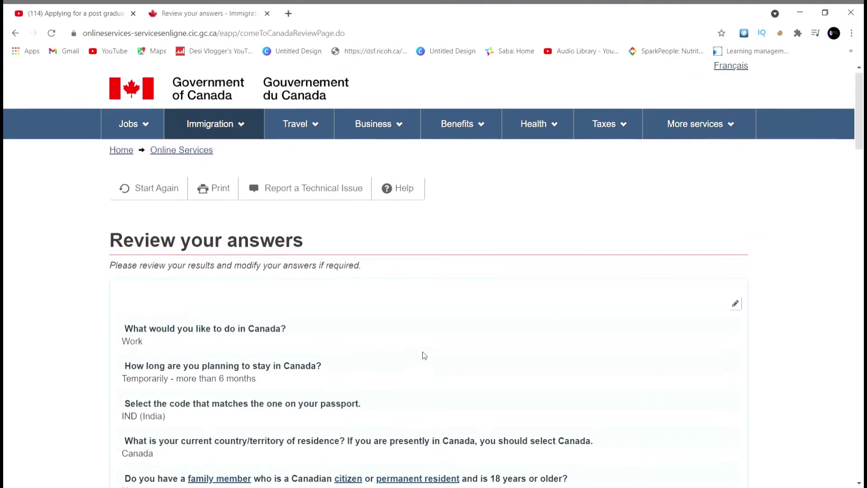
scroll(425, 356, down, 3)
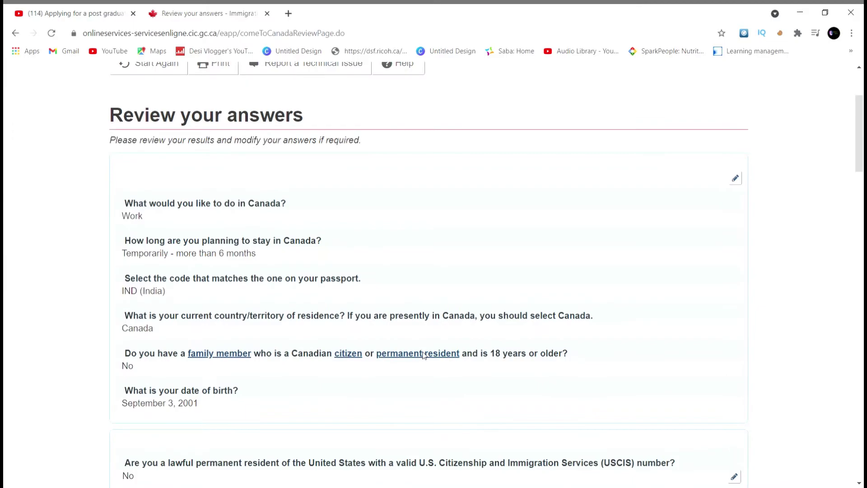
scroll(424, 356, down, 15)
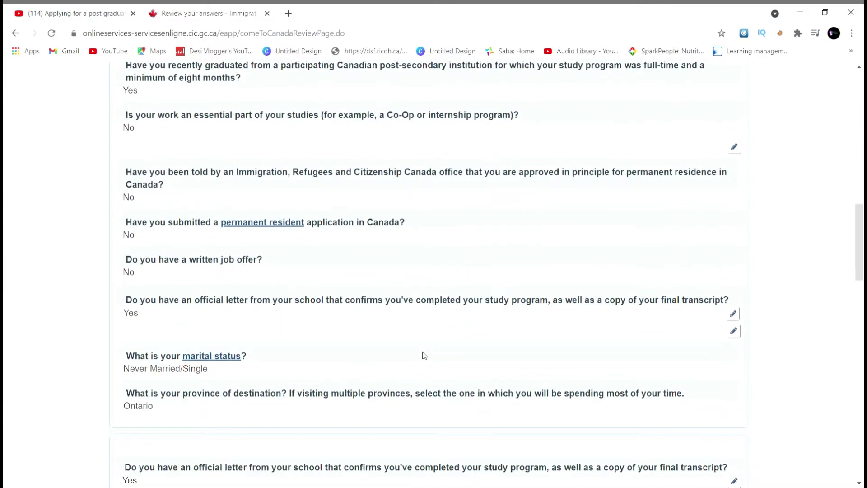
scroll(425, 356, down, 12)
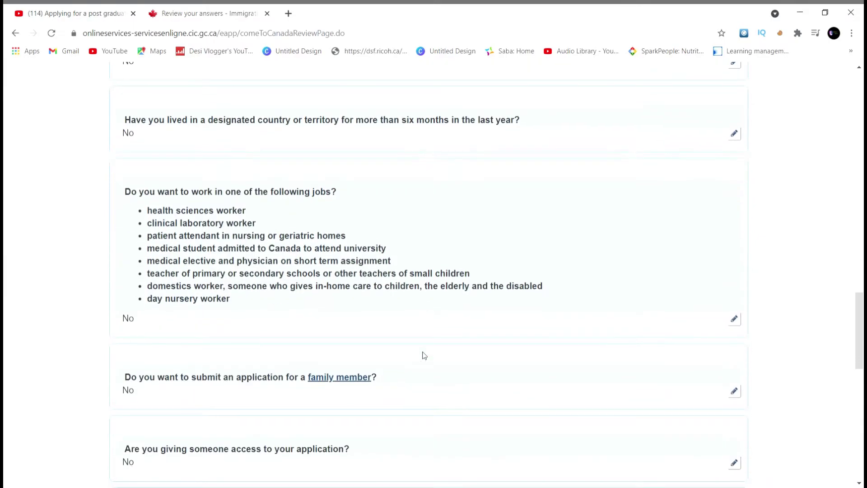
scroll(424, 356, down, 7)
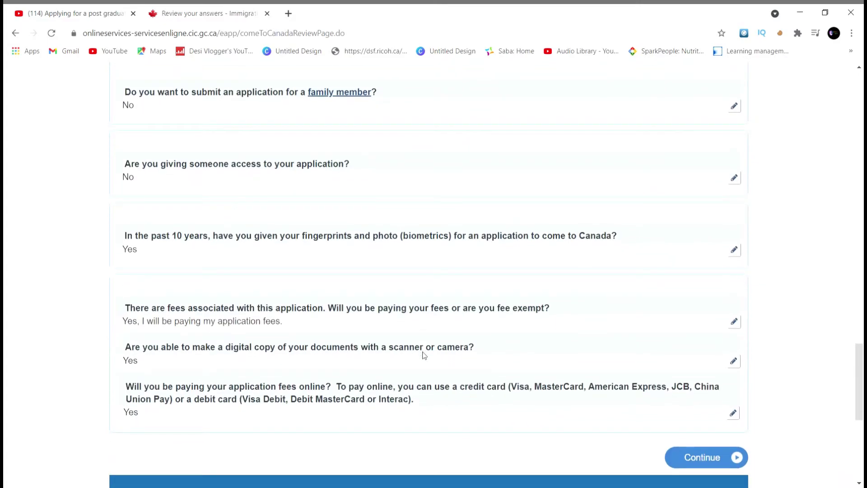
scroll(425, 356, up, 20)
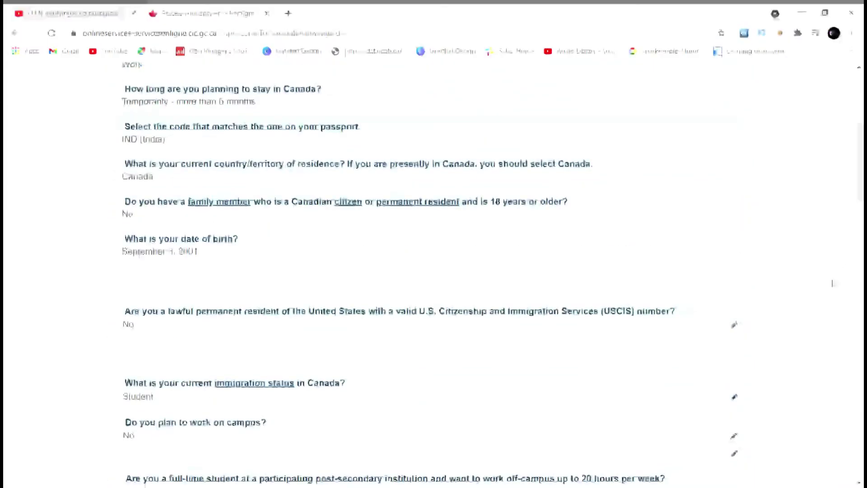
scroll(521, 355, down, 20)
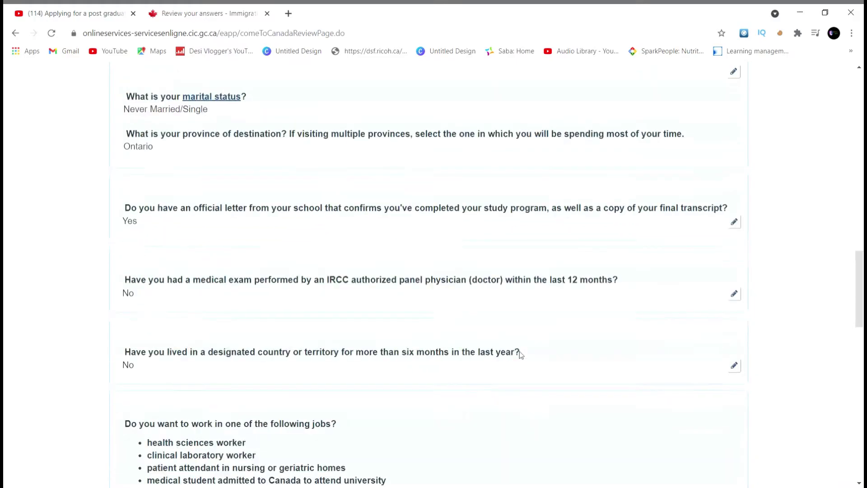
scroll(521, 355, down, 9)
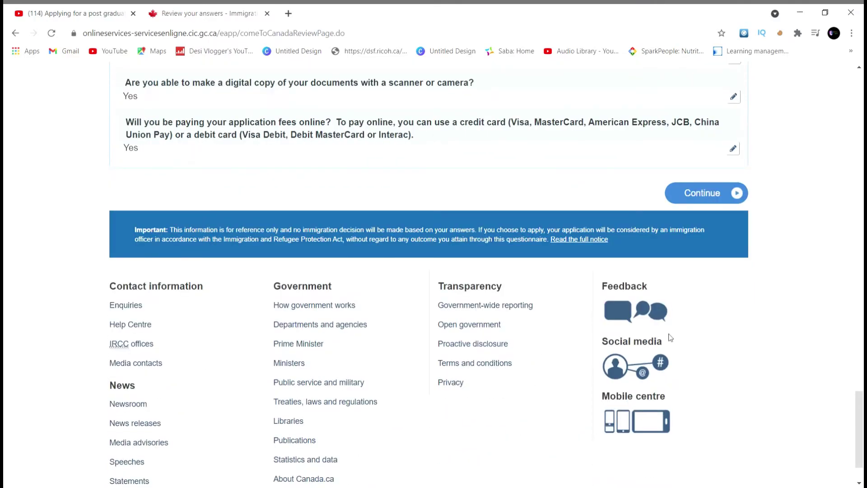
Step: Confirm the reviewed answers to list required documents: IMM5710, transcript, completion letter, passport, photo
click(700, 188)
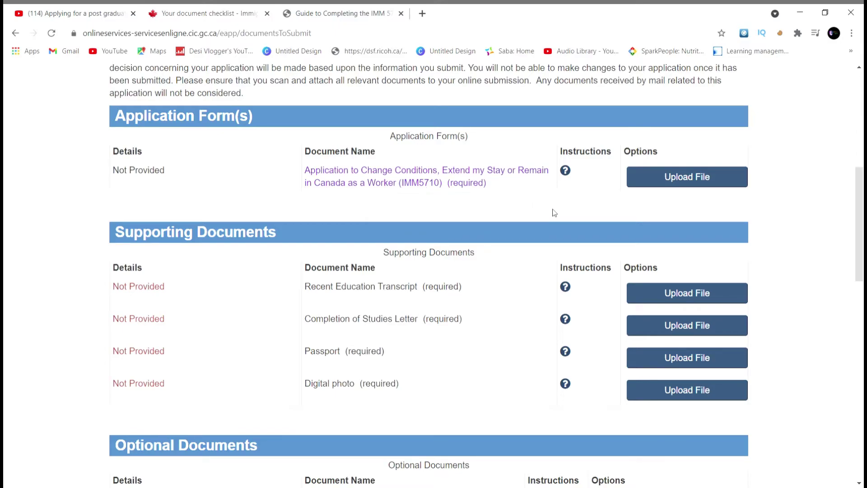
Step: Read through the Guide to Completing the IMM 5710 PDF, then go back to the document checklist
click(373, 8)
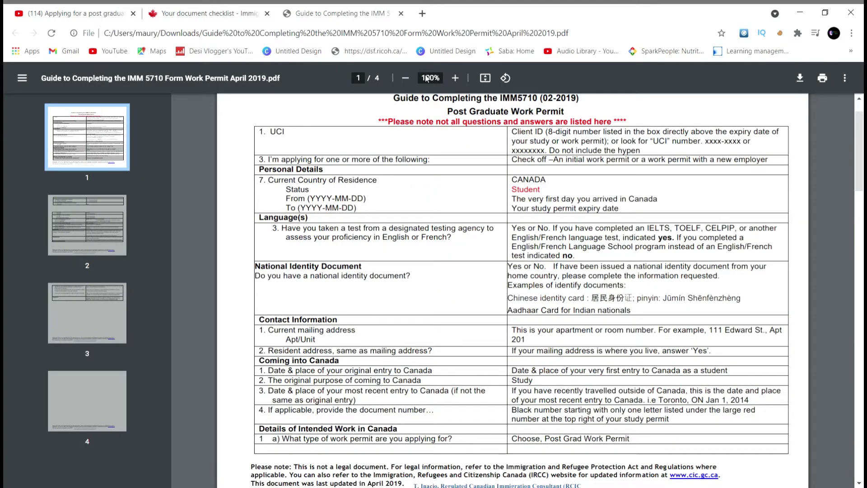
scroll(494, 273, up, 2)
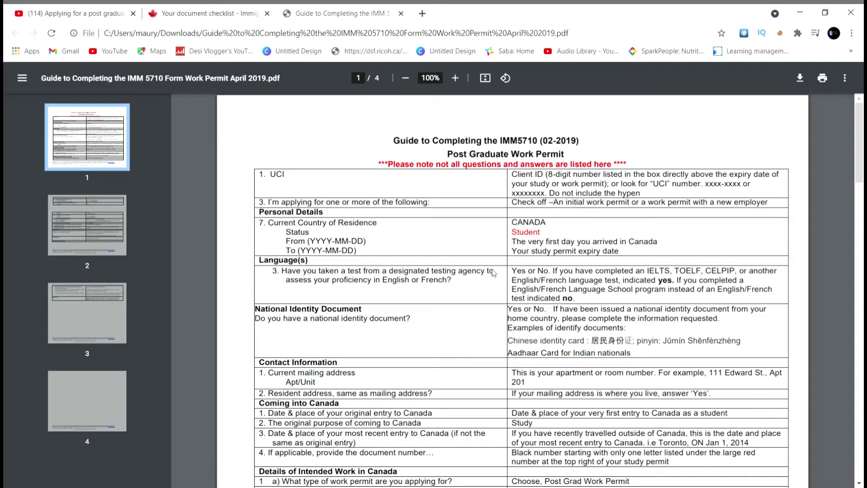
scroll(494, 273, down, 1)
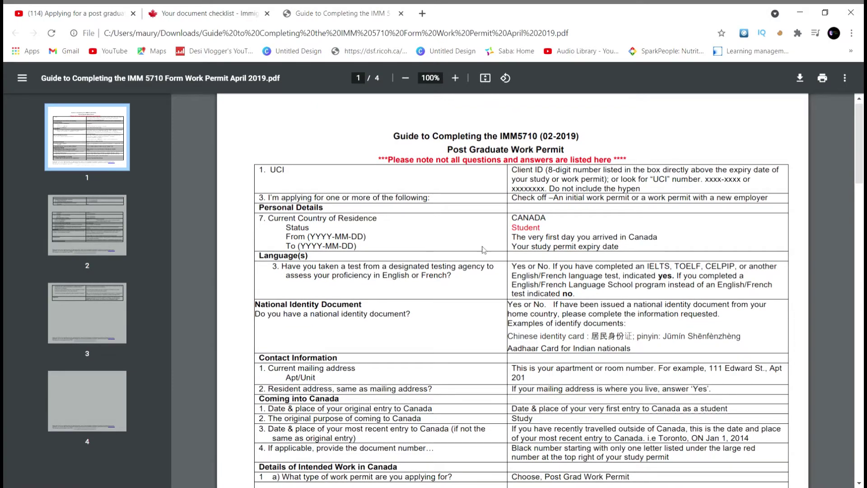
scroll(450, 278, down, 1)
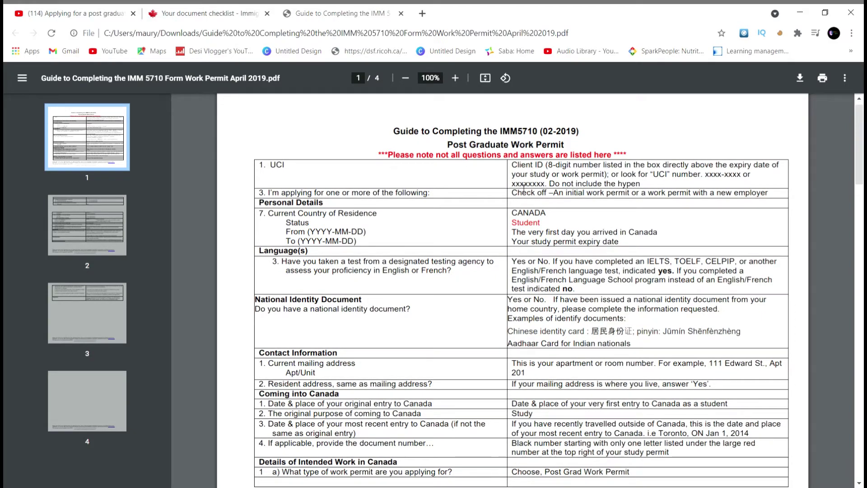
scroll(569, 223, down, 10)
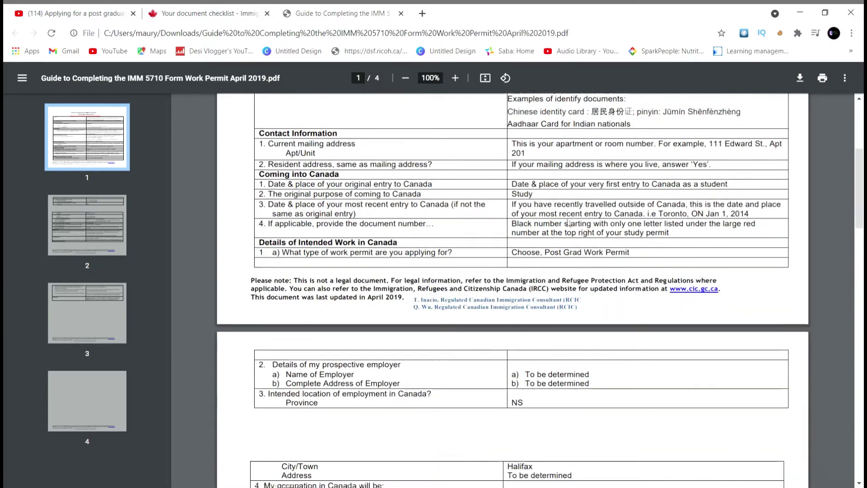
scroll(413, 276, down, 10)
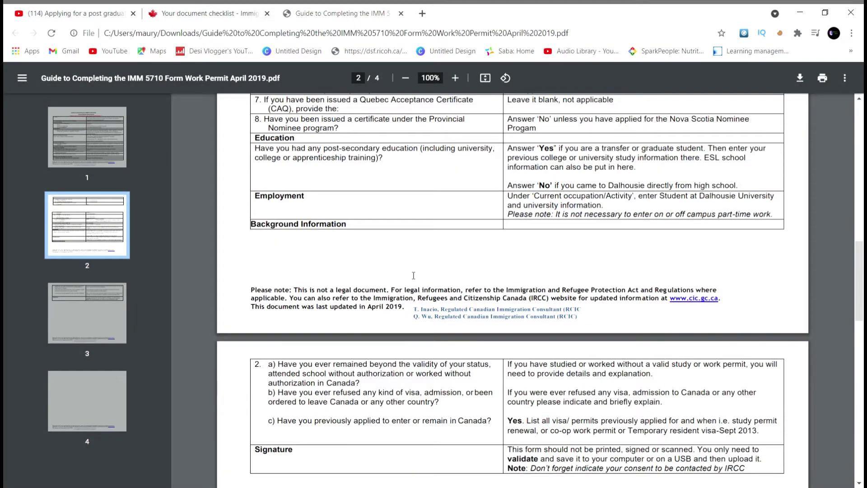
scroll(414, 275, up, 20)
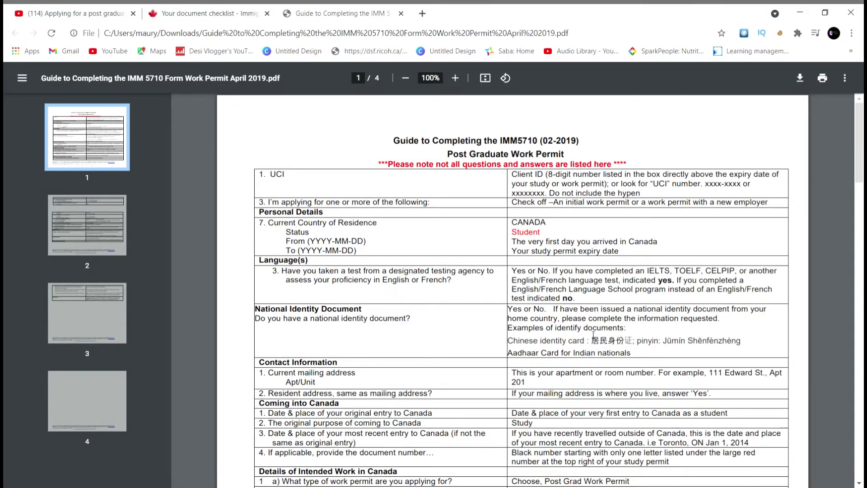
scroll(427, 343, down, 2)
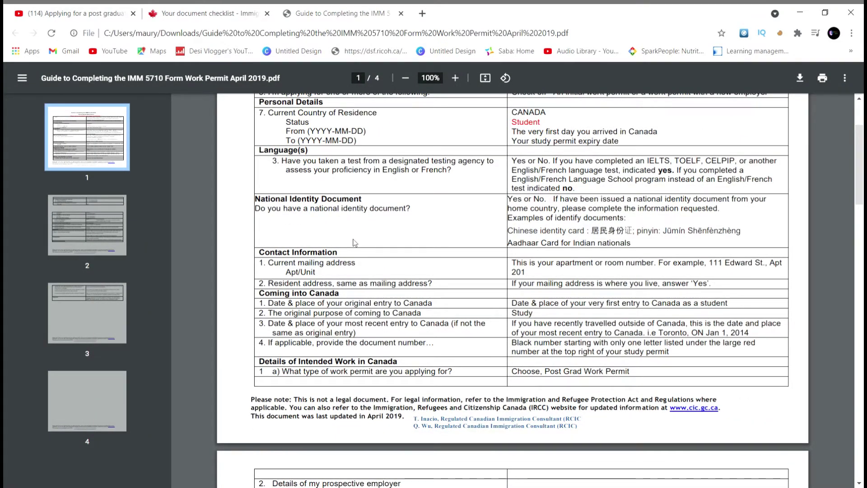
scroll(355, 242, up, 3)
click(168, 7)
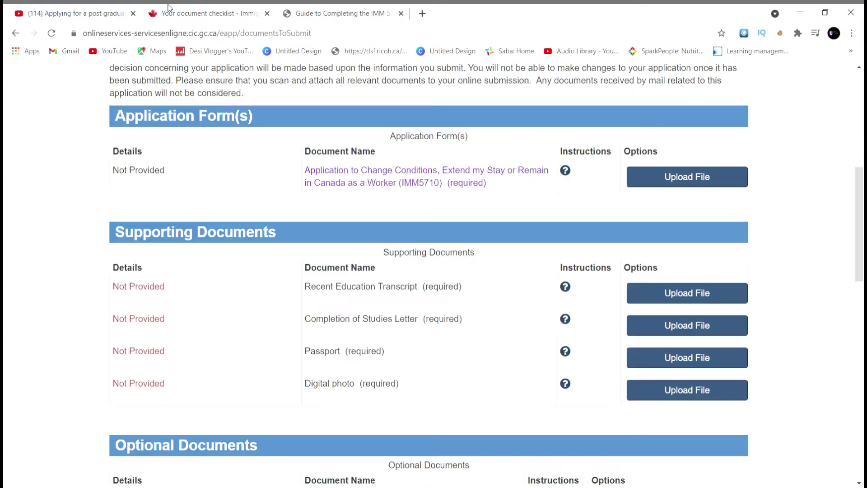
Step: Review the checklist showing the IMM5710 form and four supporting documents uploaded, with $255 fees
scroll(429, 218, down, 4)
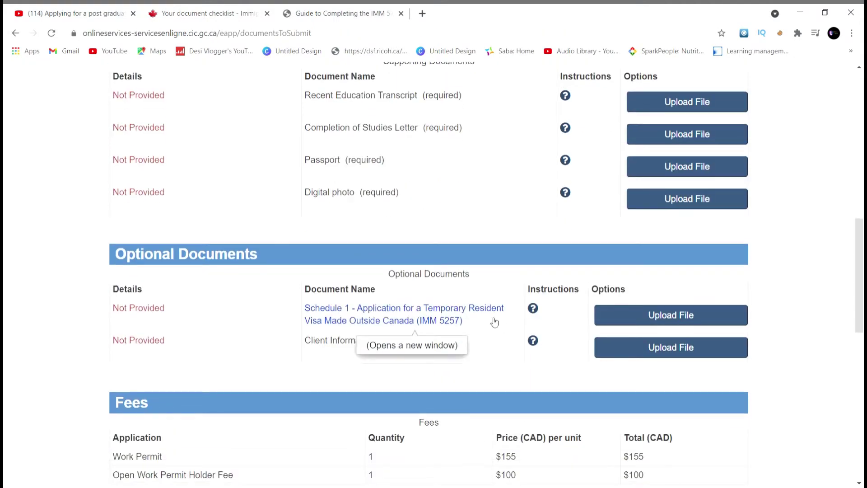
scroll(560, 359, down, 5)
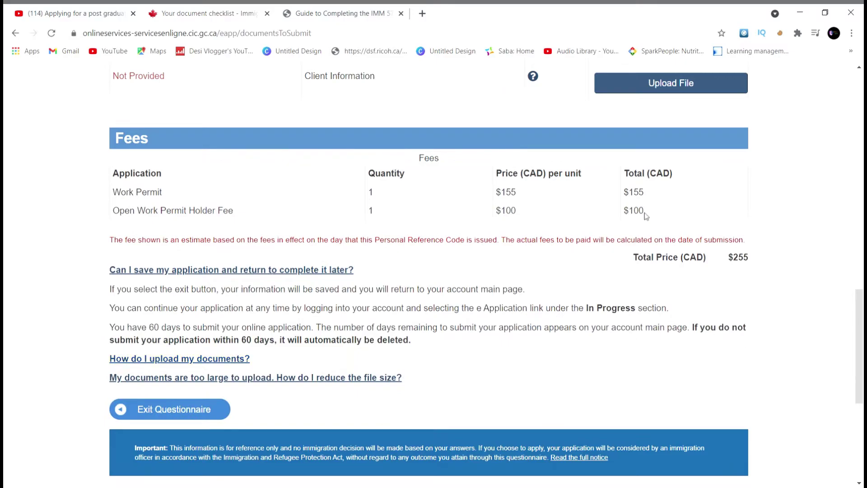
scroll(646, 215, up, 7)
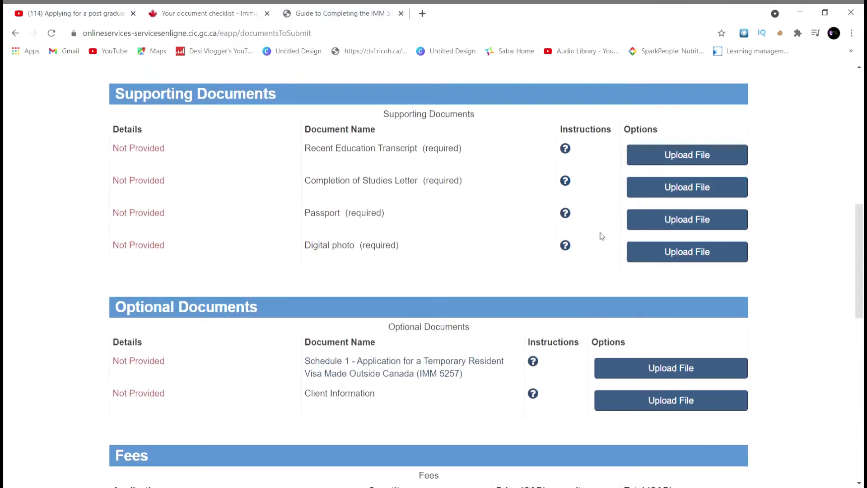
scroll(565, 271, down, 5)
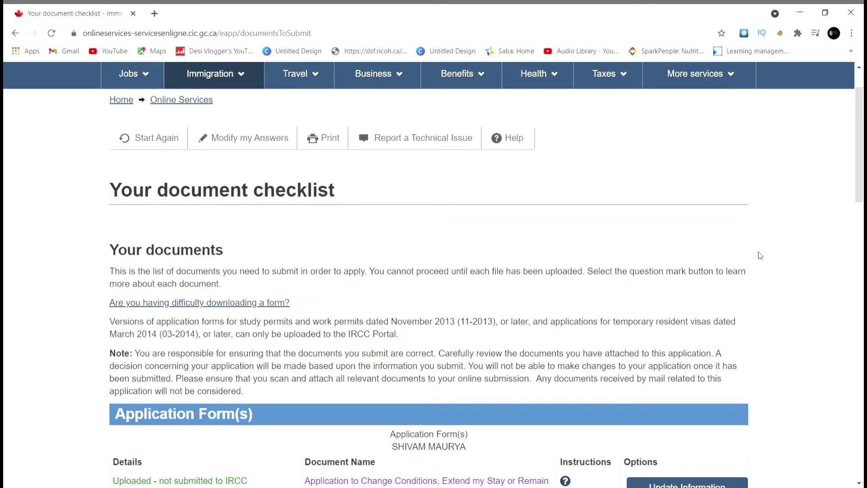
scroll(759, 253, down, 7)
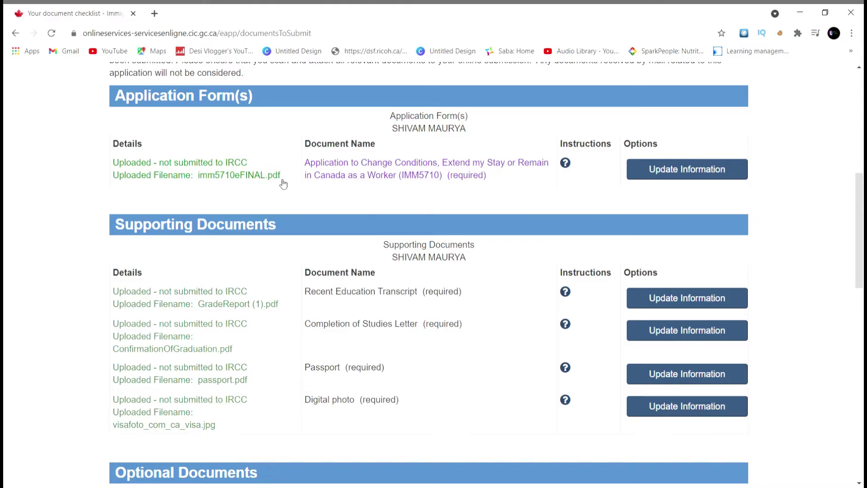
scroll(285, 376, down, 8)
scroll(285, 375, down, 3)
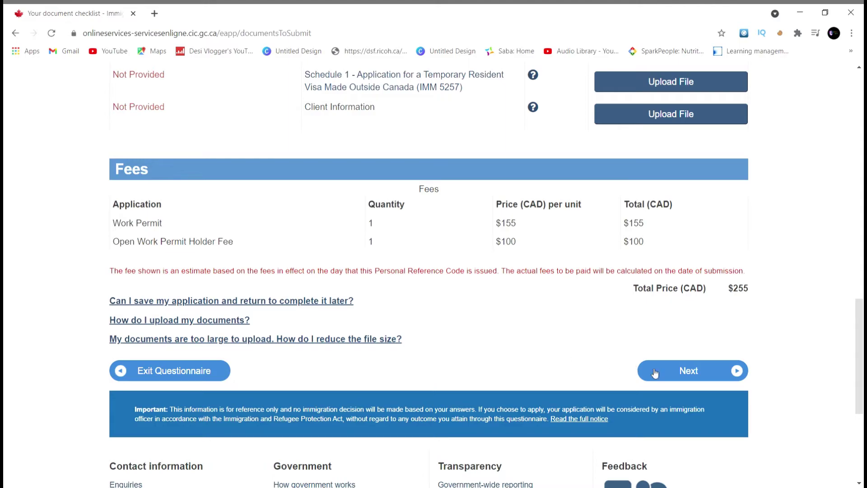
Step: Continue to the declaration page and select 'I agree' for the declaration of applicant
click(671, 377)
scroll(671, 378, down, 3)
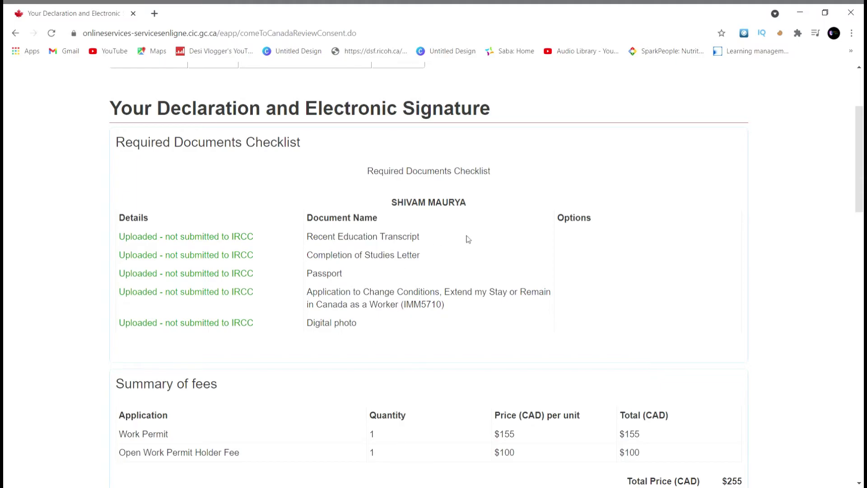
scroll(442, 303, down, 5)
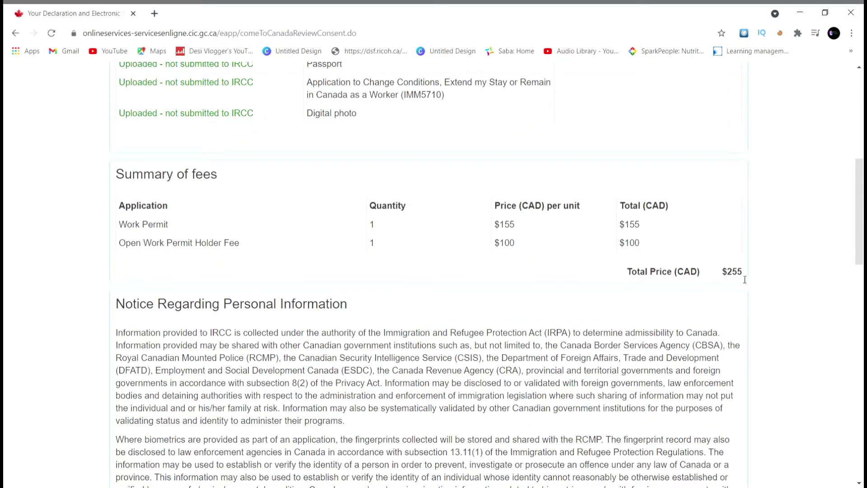
scroll(702, 277, down, 12)
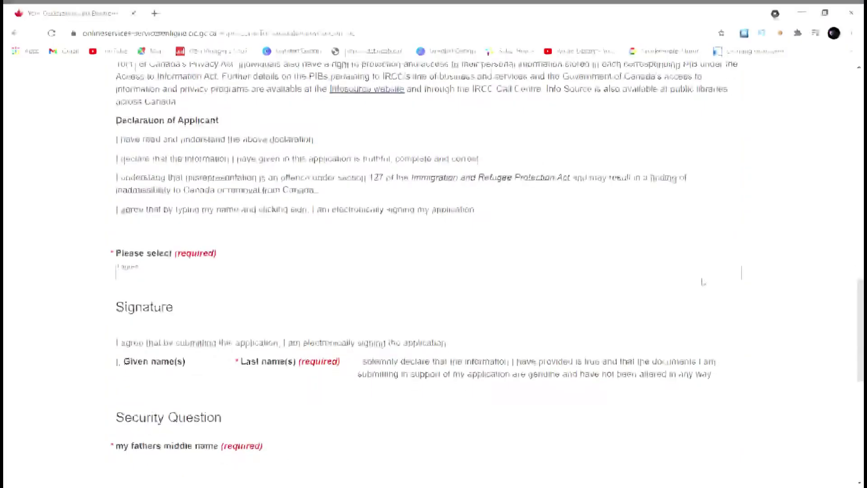
click(702, 277)
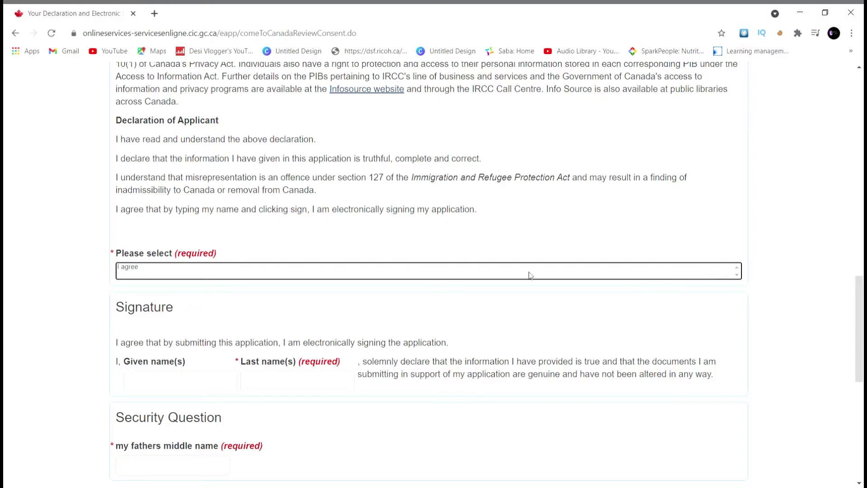
click(142, 270)
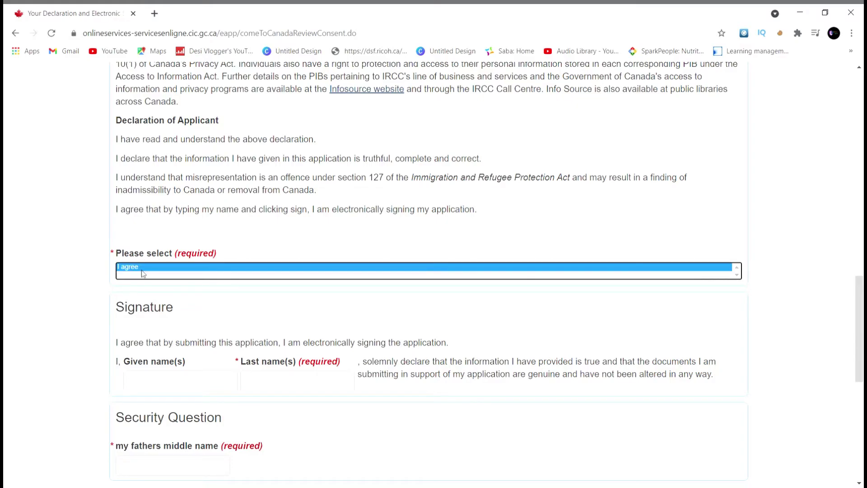
Step: Enter the applicant's given name and last name as the electronic signature
click(194, 378)
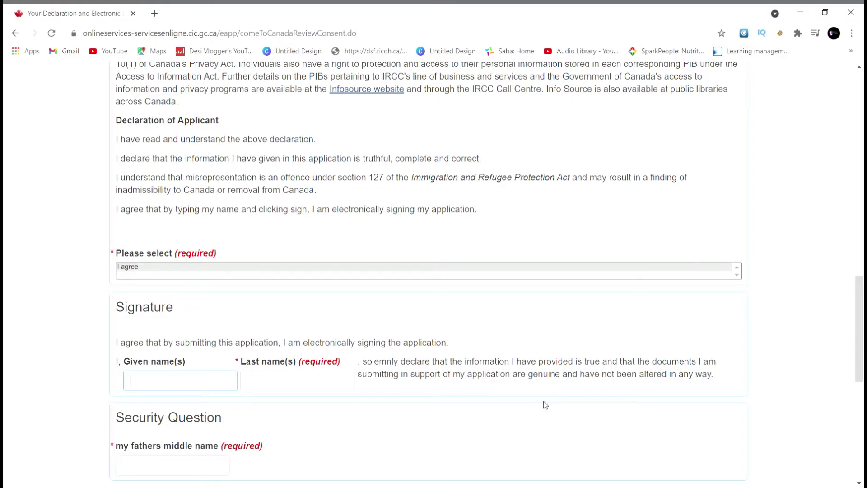
key(Tab)
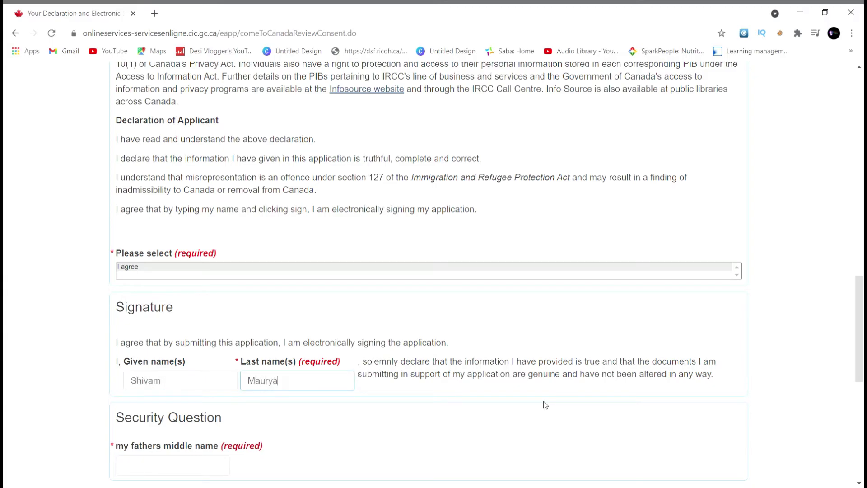
scroll(545, 404, down, 3)
click(211, 320)
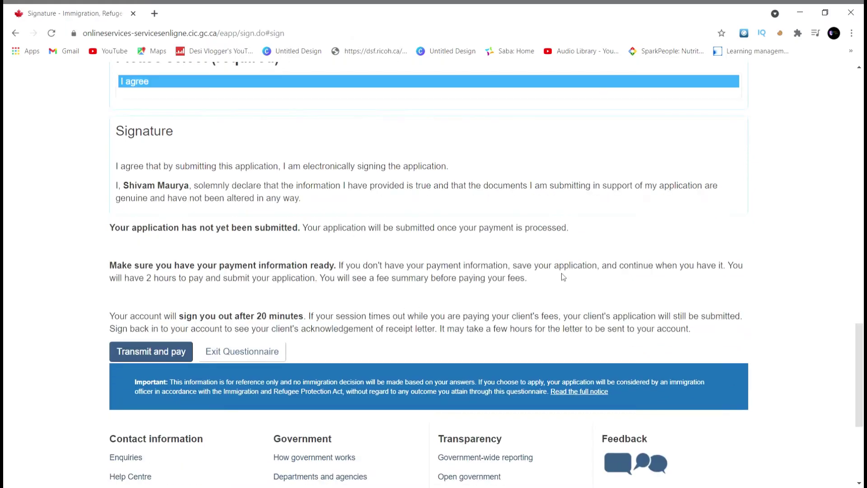
Step: Sign the application and move on toward the Transmit and pay step
scroll(561, 272, up, 8)
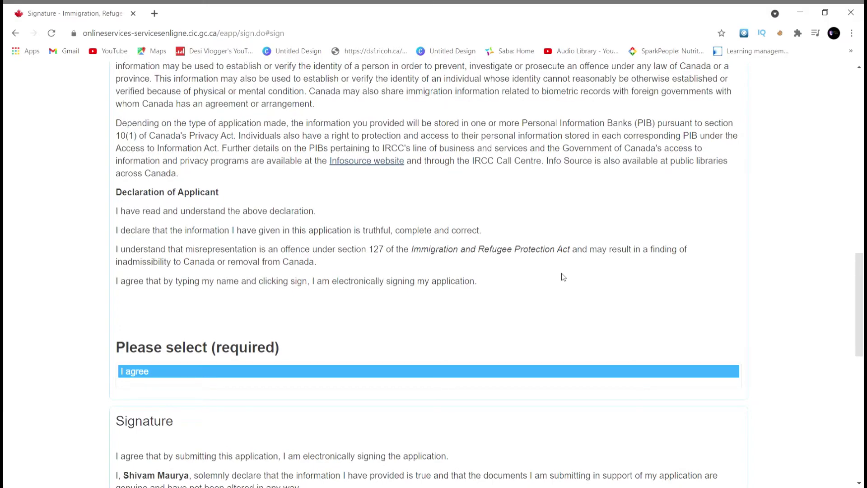
scroll(563, 276, down, 9)
scroll(219, 270, up, 1)
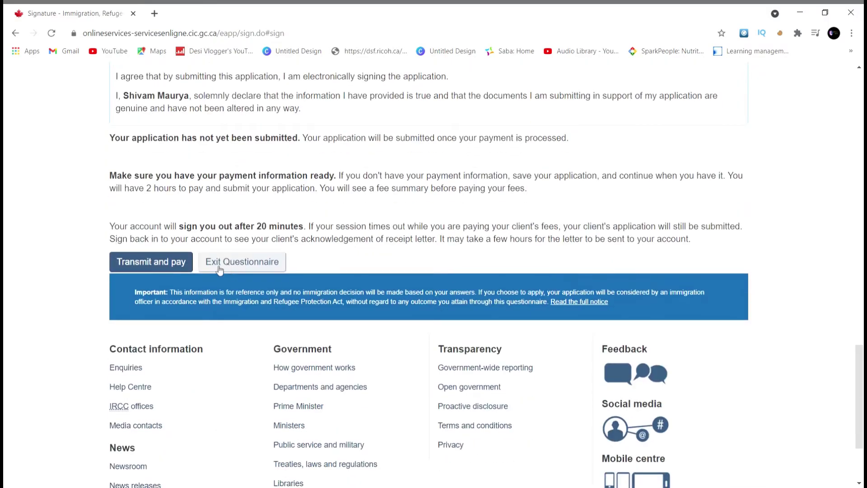
click(146, 265)
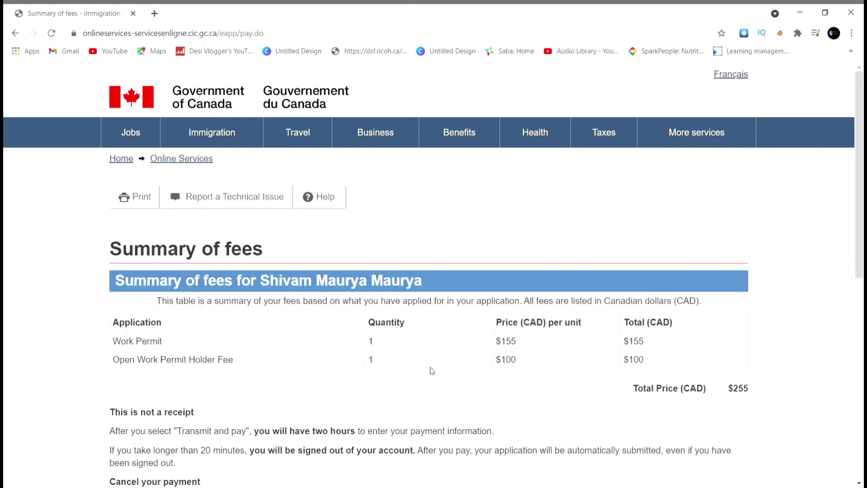
scroll(535, 245, down, 4)
scroll(534, 243, down, 3)
Step: Transmit the application, pay the fee by credit card through Moneris, and return to IRCC's confirmation page
click(661, 224)
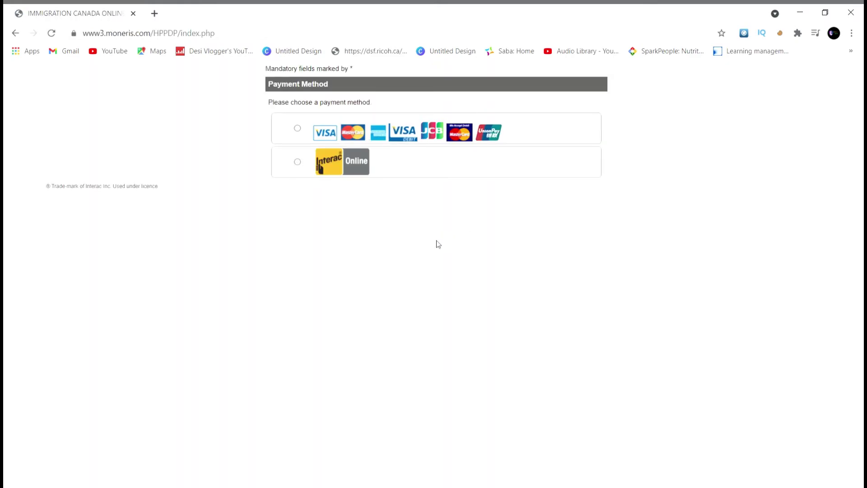
click(299, 130)
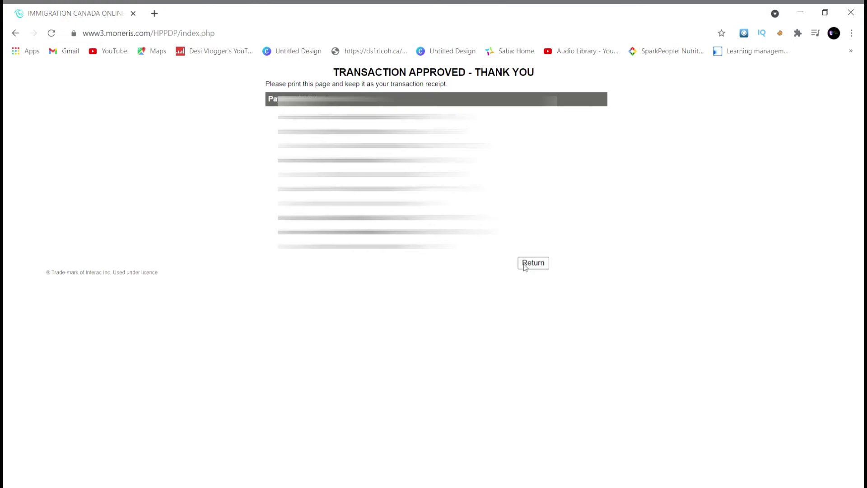
click(528, 263)
scroll(328, 365, down, 6)
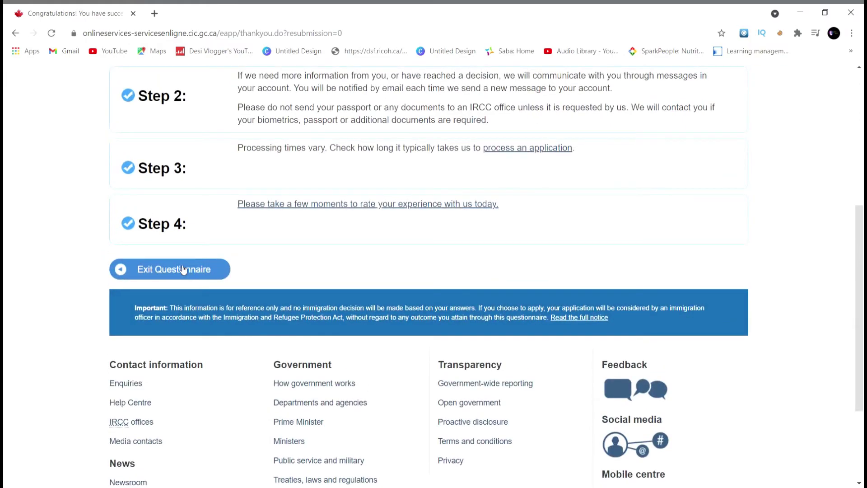
Step: Exit the questionnaire and check the full application status showing it as submitted
click(183, 270)
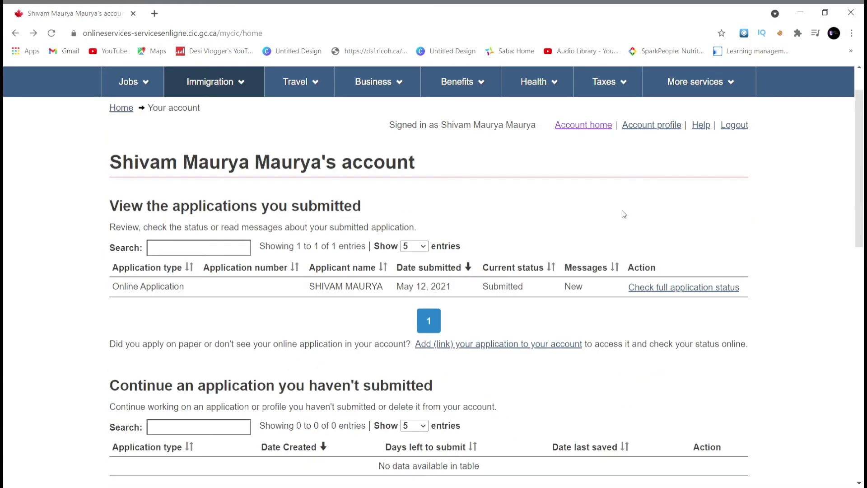
click(670, 288)
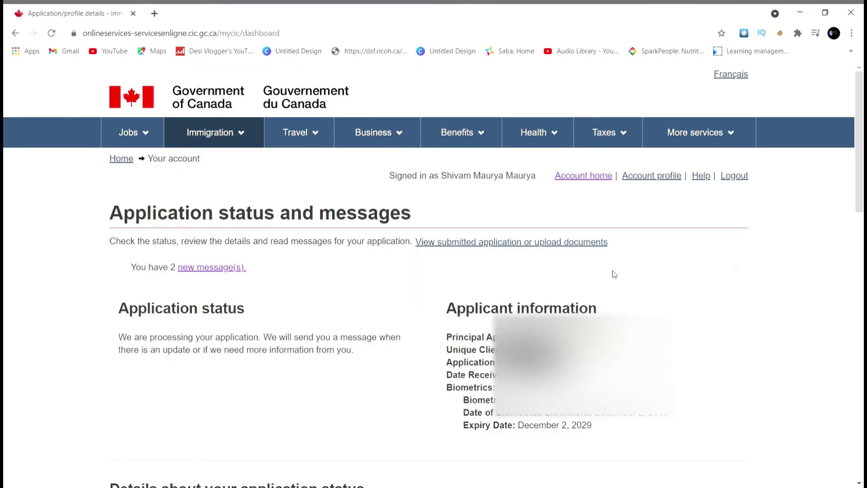
scroll(419, 434, down, 1)
scroll(419, 435, up, 1)
Step: Open the new 'Submission Confirmation' message about the application
click(187, 268)
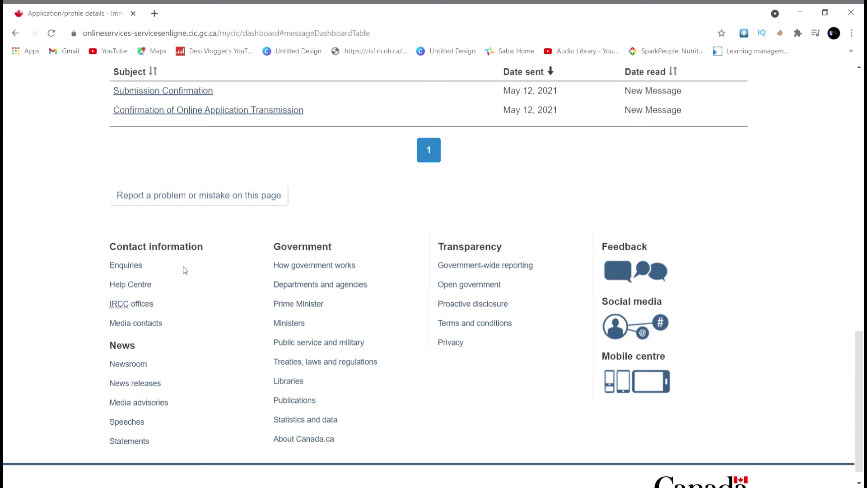
scroll(358, 280, up, 2)
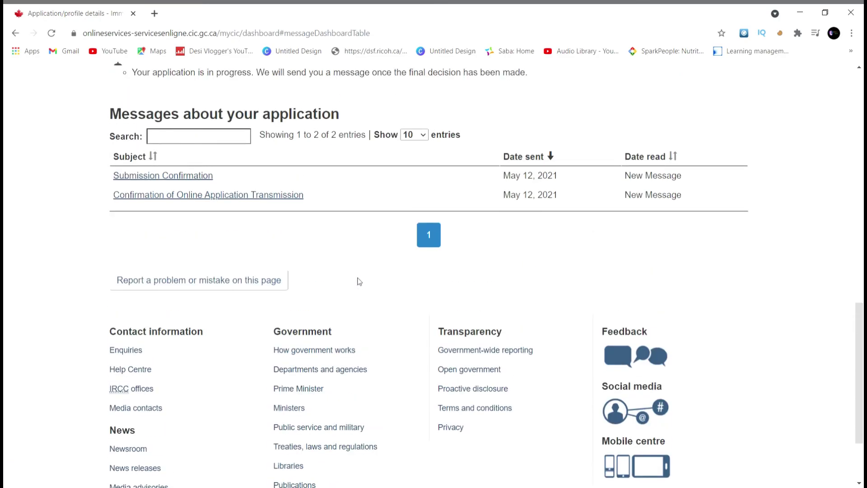
click(153, 178)
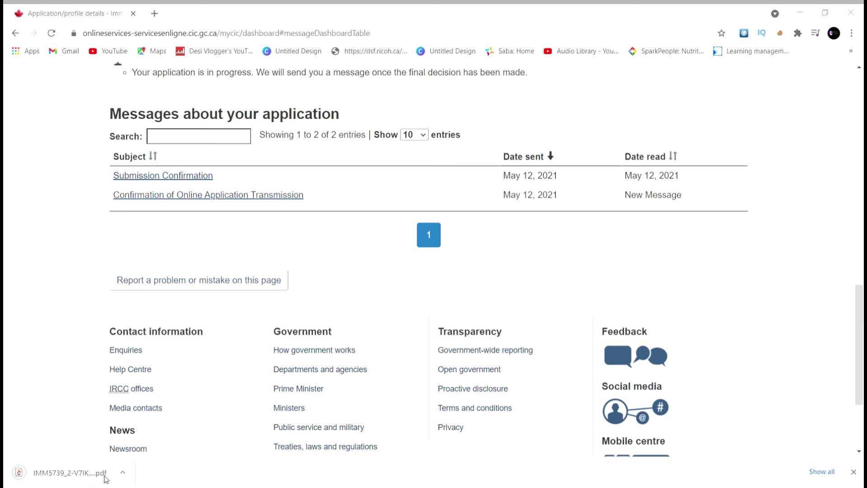